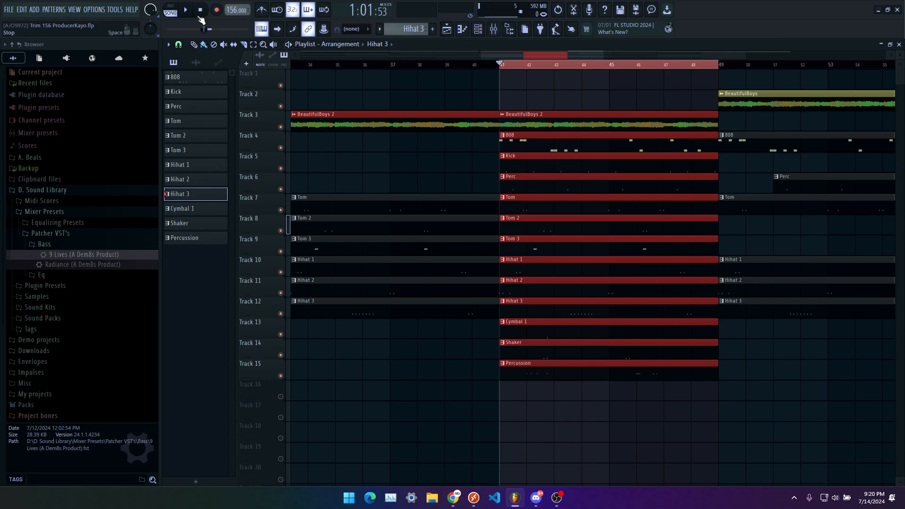
# Step: Play the selected playlist section and open the mixer to monitor the track levels
pyautogui.press('space')
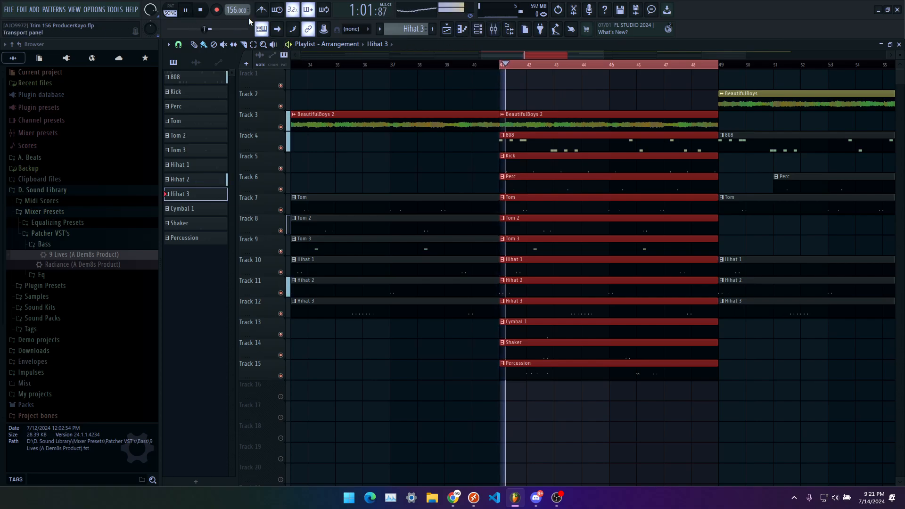
pyautogui.click(493, 29)
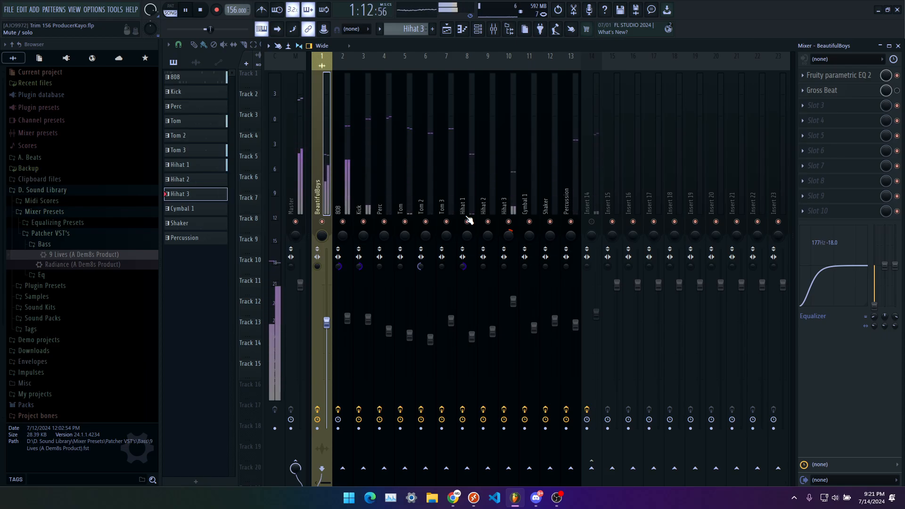
pyautogui.press('space')
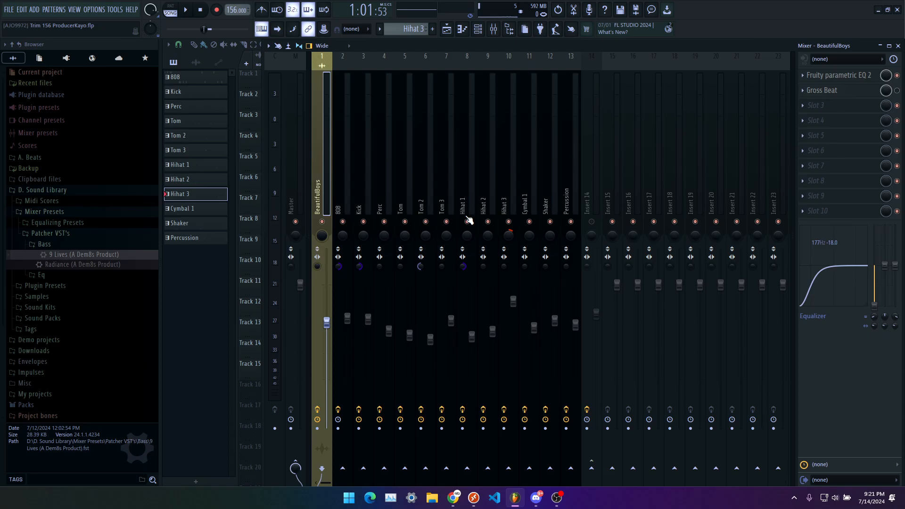
# Step: Enable Insert 14, the Perc track's effect send, in the mixer and open its Fruity Delay 3
pyautogui.click(376, 202)
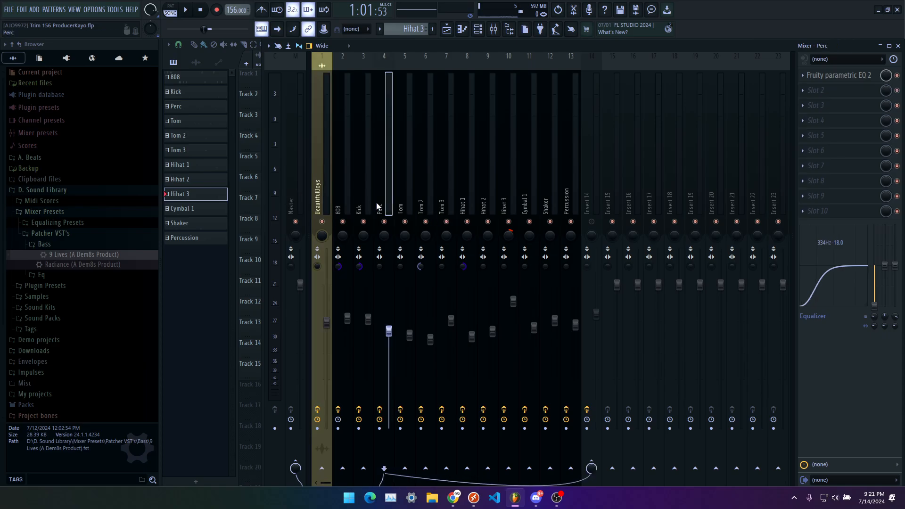
pyautogui.click(591, 222)
pyautogui.click(592, 211)
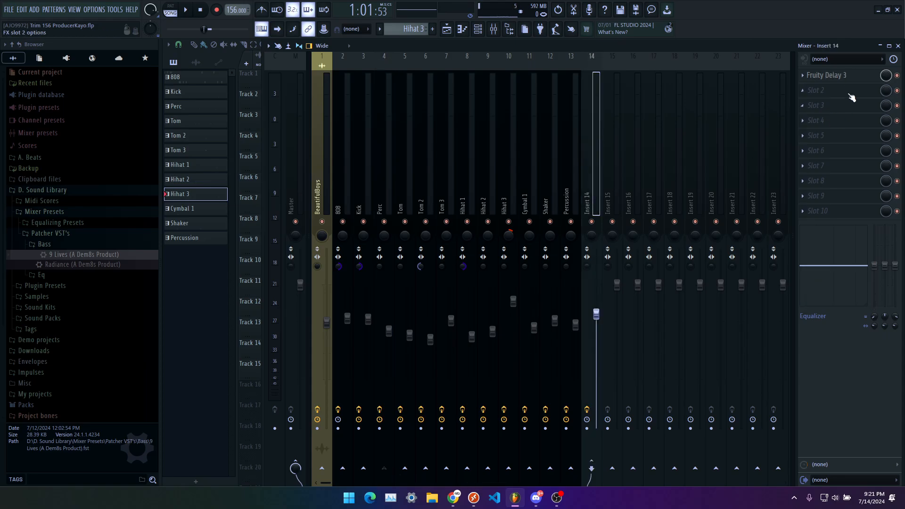
pyautogui.click(825, 75)
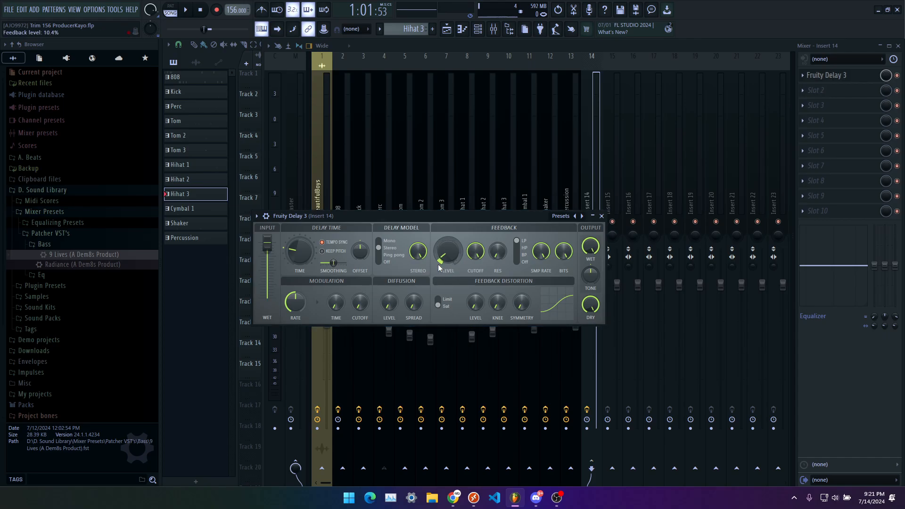
# Step: During playback, raise the Fruity Delay 3 feedback level slightly and audition the Ping pong model before returning to Stereo
pyautogui.click(185, 10)
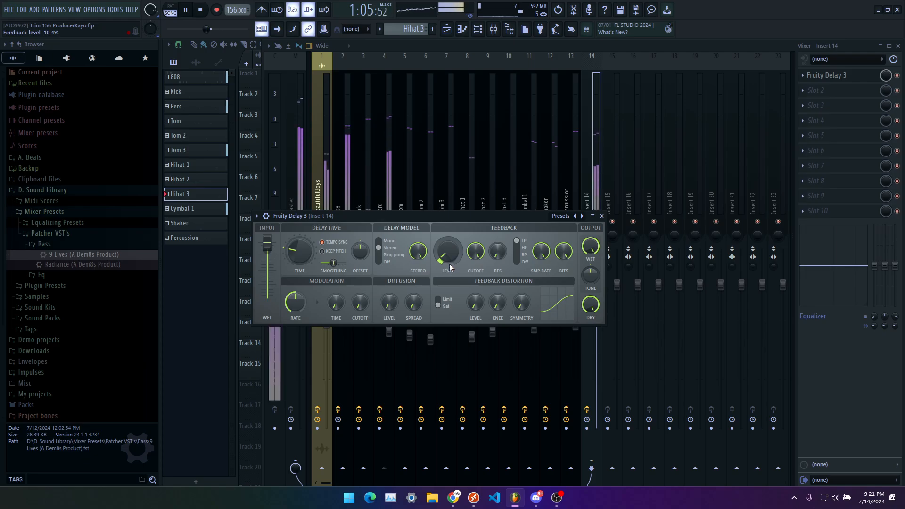
pyautogui.moveTo(443, 258); pyautogui.dragTo(443, 254)
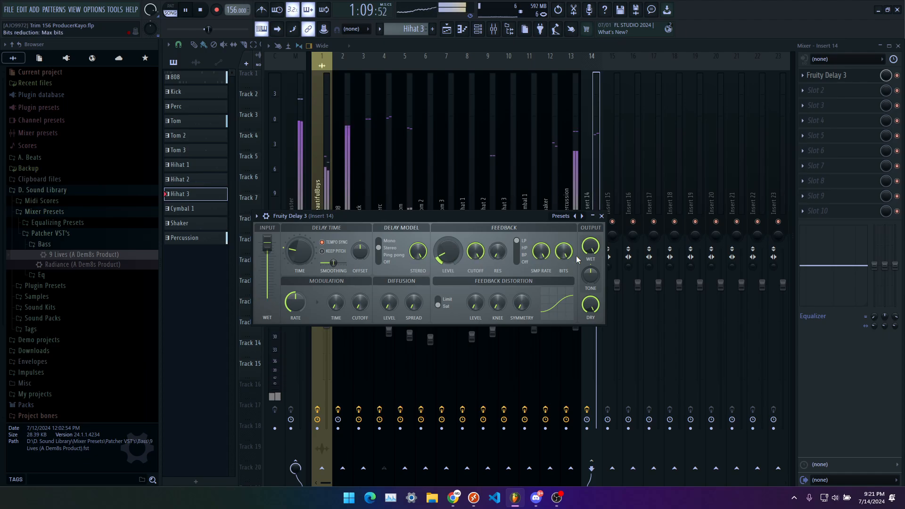
pyautogui.click(380, 254)
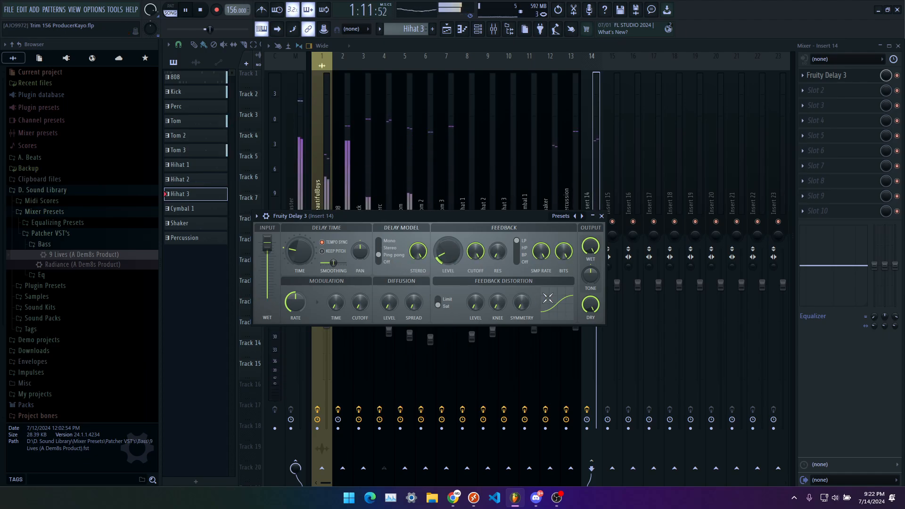
pyautogui.click(384, 248)
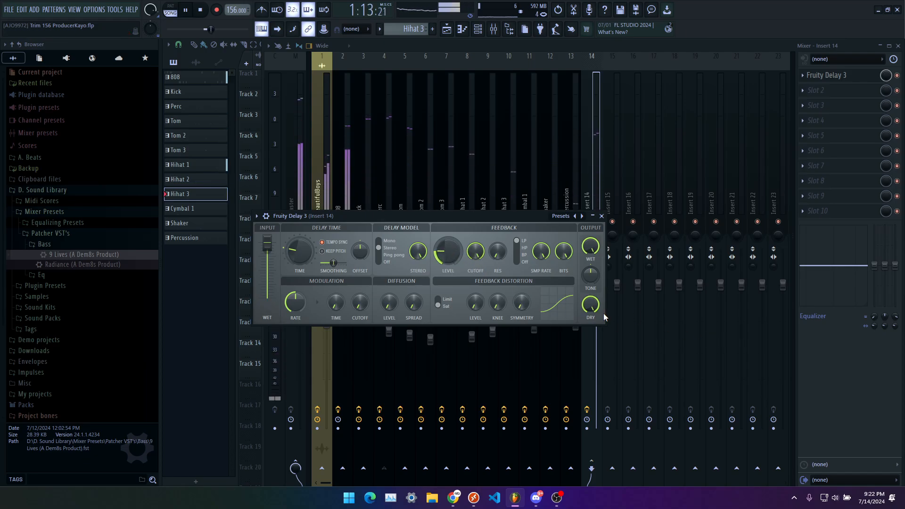
pyautogui.press('space')
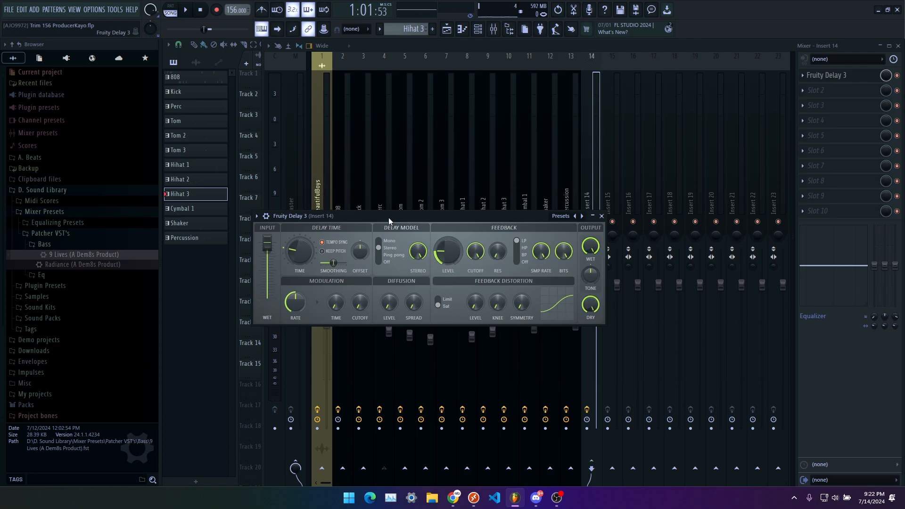
pyautogui.moveTo(388, 217); pyautogui.dragTo(394, 242)
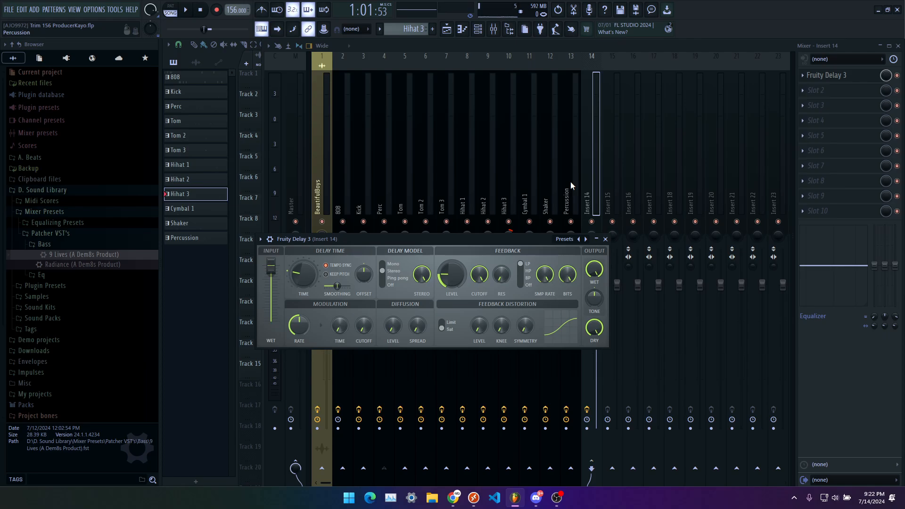
pyautogui.moveTo(482, 239); pyautogui.dragTo(506, 273)
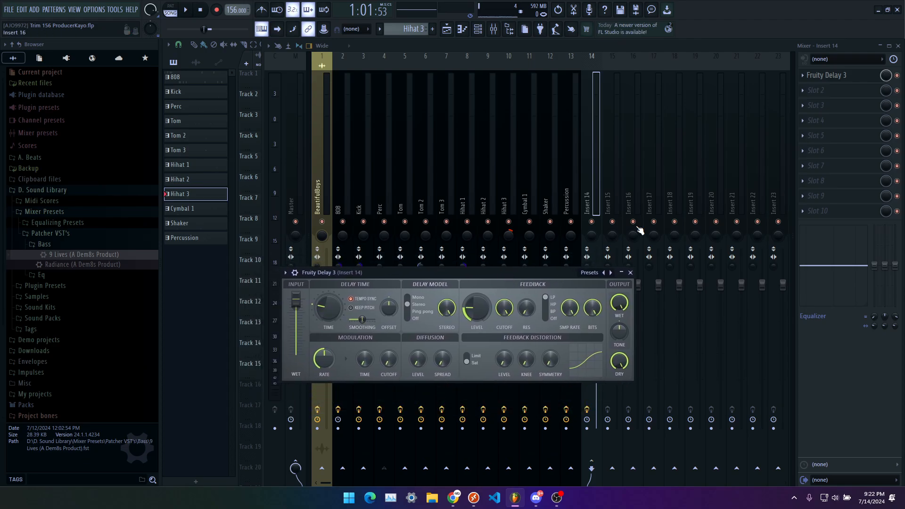
# Step: Rename mixer Insert 14 as "Perc Effect Bus" and give it a blue color
pyautogui.middleClick(591, 146)
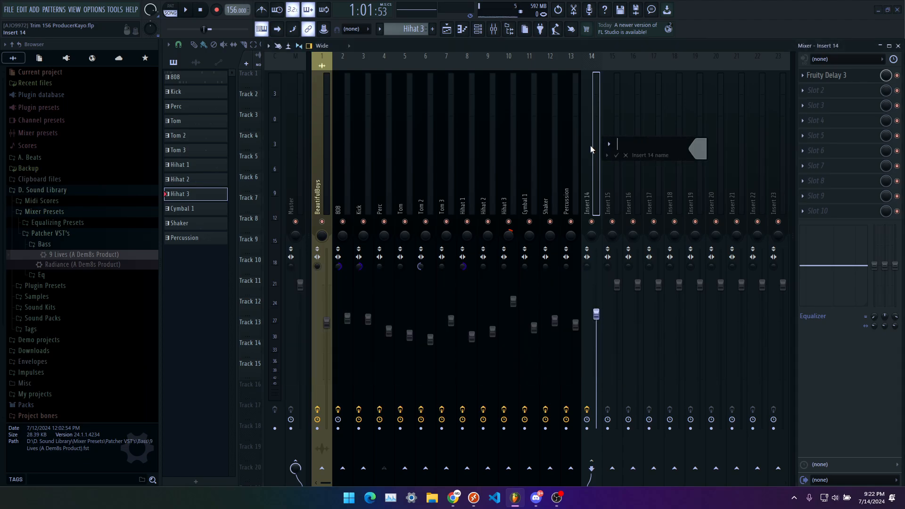
pyautogui.write('Perc Effect Bus')
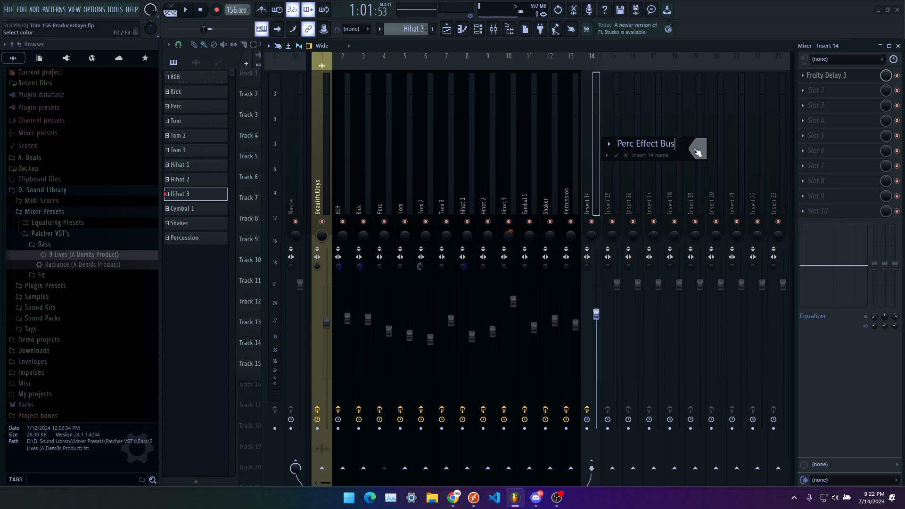
pyautogui.click(701, 150)
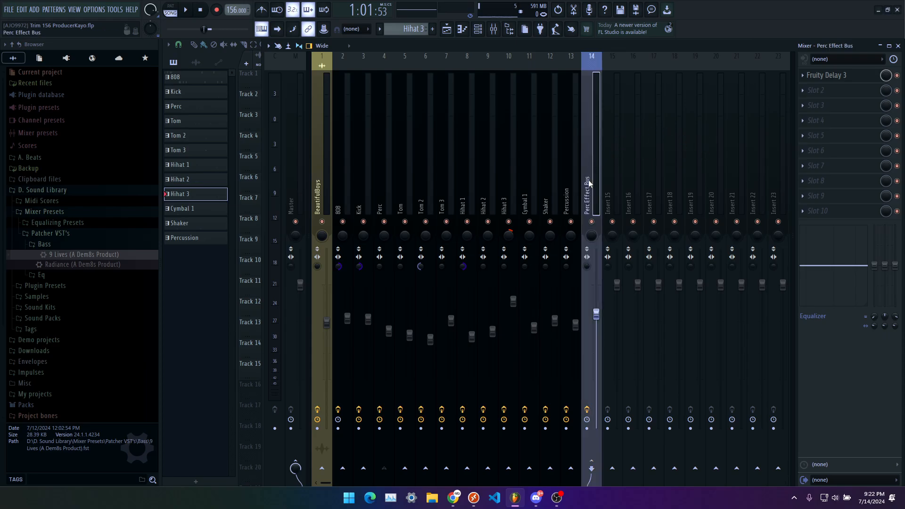
# Step: Move the Perc Effect Bus from mixer position 14 to position 5, directly after the Perc track
pyautogui.hotkey('alt', 'Left')
pyautogui.hotkey('alt', 'Left')
pyautogui.hotkey('alt', 'Left')
pyautogui.hotkey('alt', 'Left')
pyautogui.hotkey('alt', 'Left')
pyautogui.hotkey('alt', 'Left')
pyautogui.hotkey('alt', 'Left')
pyautogui.hotkey('alt', 'Left')
pyautogui.hotkey('alt', 'Left')
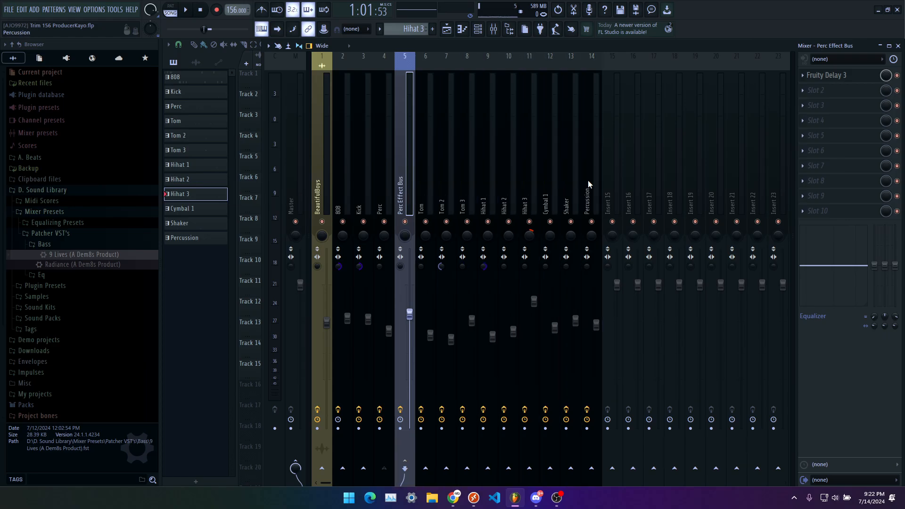
# Step: Add mixer separators at the Perc and Tom tracks to set off the Perc and Perc Effect Bus pair
pyautogui.rightClick(387, 191)
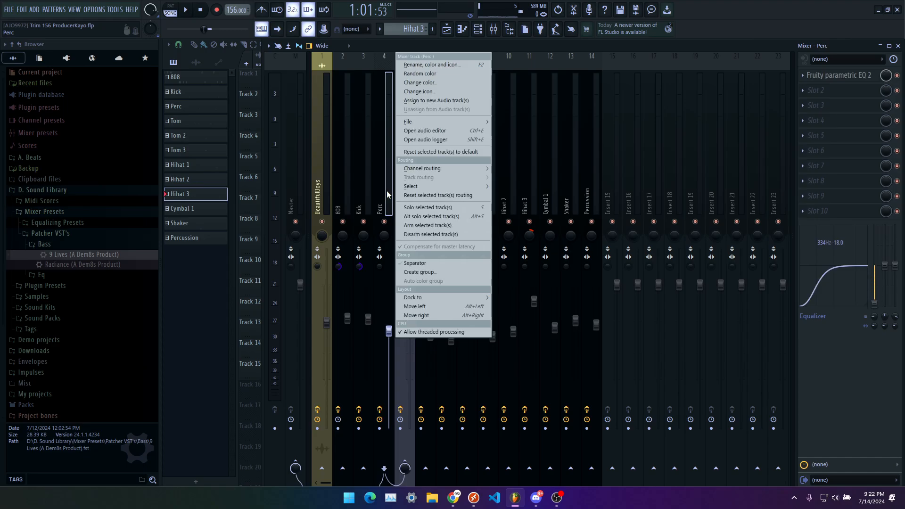
pyautogui.click(430, 263)
pyautogui.rightClick(428, 190)
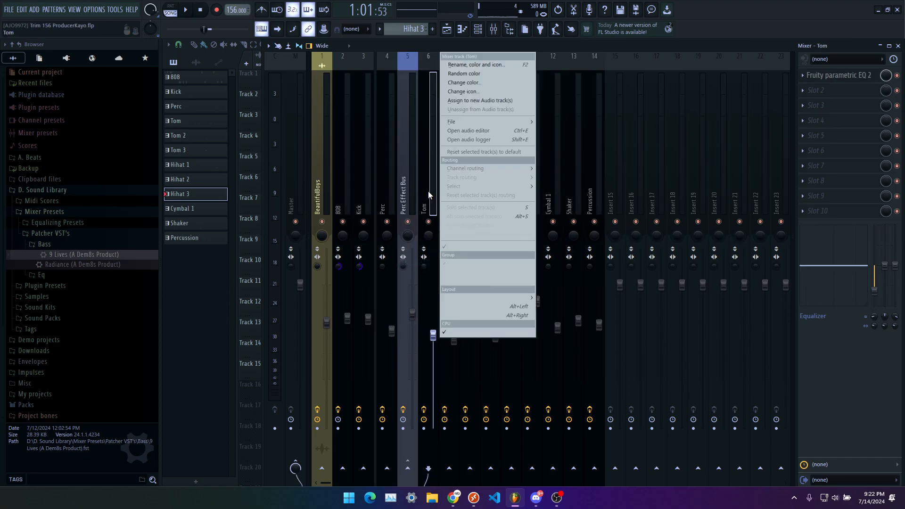
pyautogui.click(464, 262)
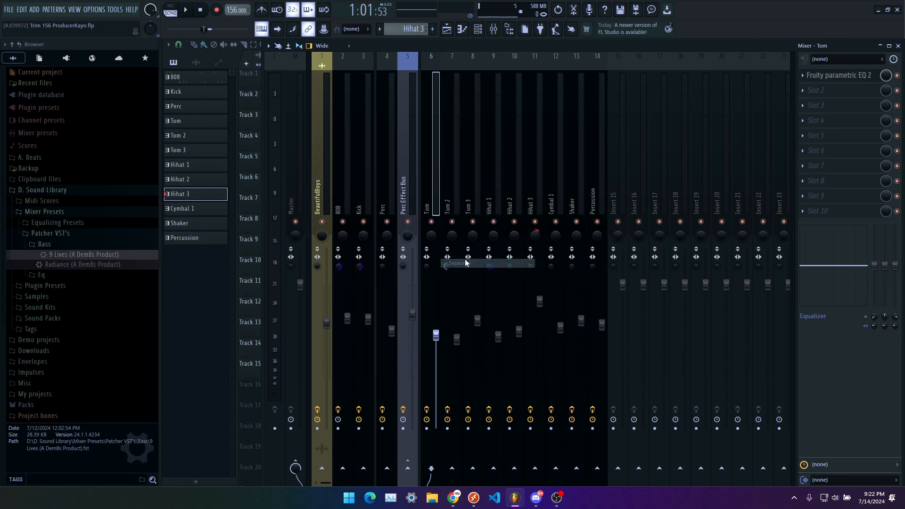
pyautogui.click(408, 165)
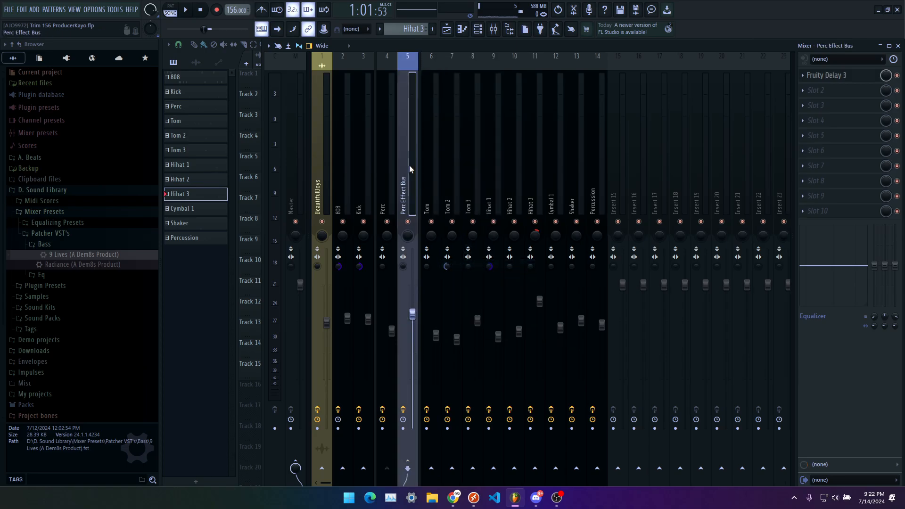
pyautogui.click(391, 181)
pyautogui.click(410, 190)
pyautogui.click(363, 195)
pyautogui.click(388, 192)
# Step: Load PanCake2 into slot 2 of the Perc Effect Bus and move its window clear of the bus
pyautogui.click(402, 190)
pyautogui.press('space')
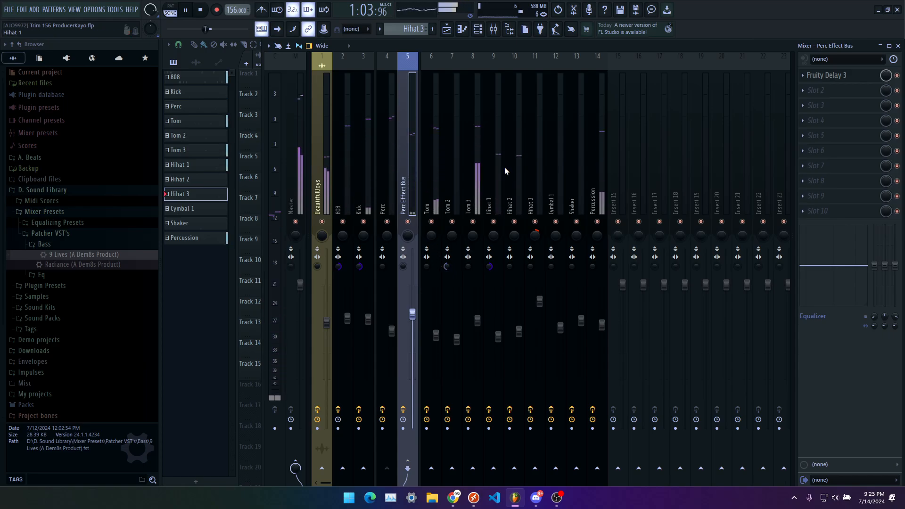
pyautogui.click(804, 88)
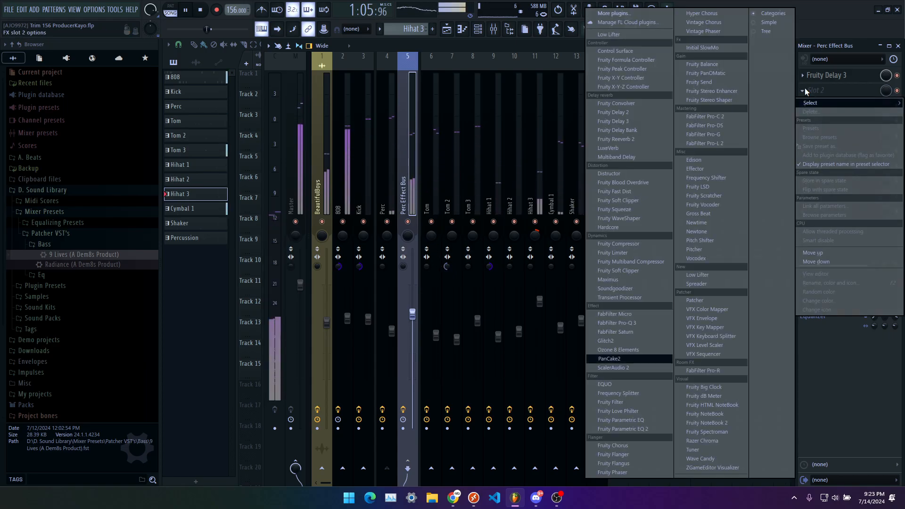
pyautogui.press('Return')
pyautogui.press('space')
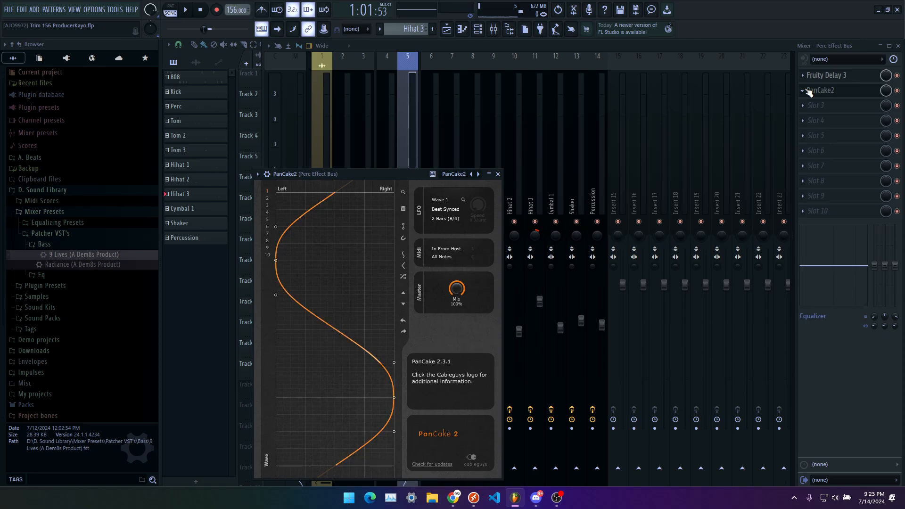
pyautogui.moveTo(375, 174); pyautogui.dragTo(577, 90)
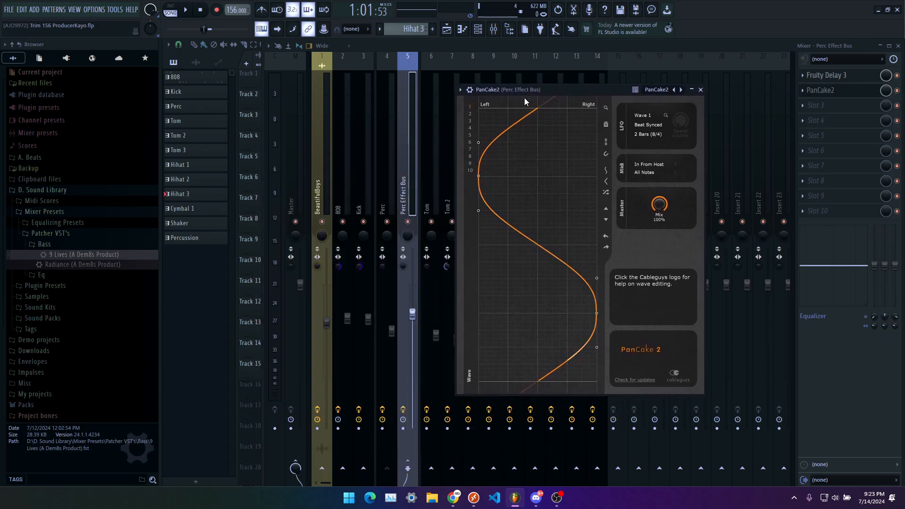
pyautogui.moveTo(516, 89)
pyautogui.mouseDown()
pyautogui.moveTo(648, 71)
pyautogui.moveTo(512, 79)
pyautogui.mouseUp()
# Step: During playback, set PanCake2's beat-synced LFO length to 4 Bars and close the plugin window
pyautogui.press('space')
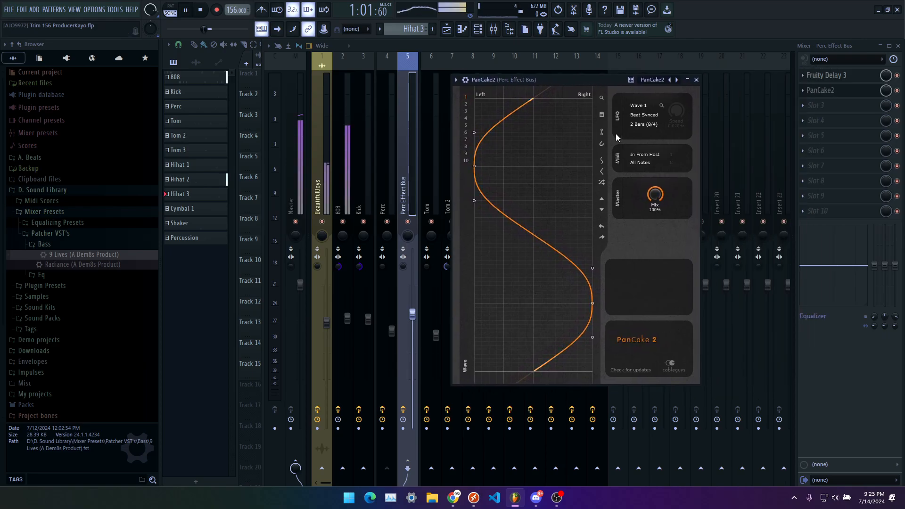
pyautogui.click(640, 124)
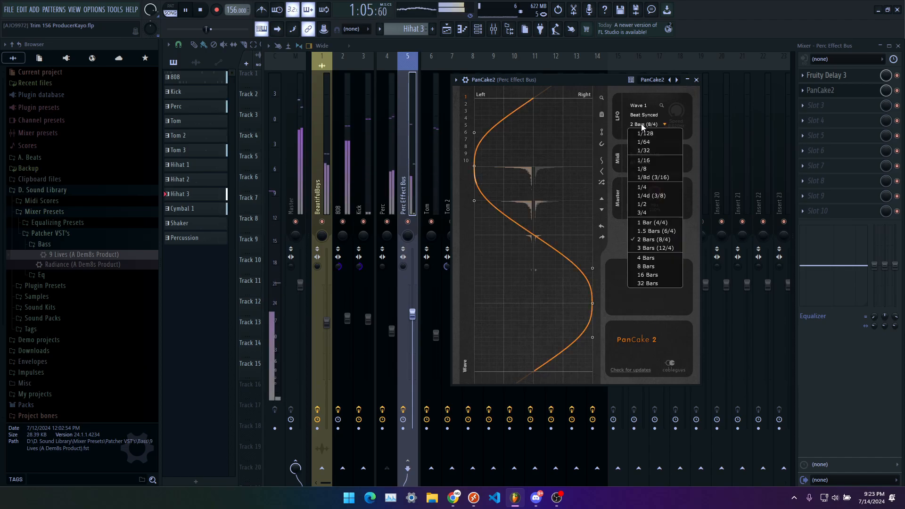
pyautogui.click(654, 255)
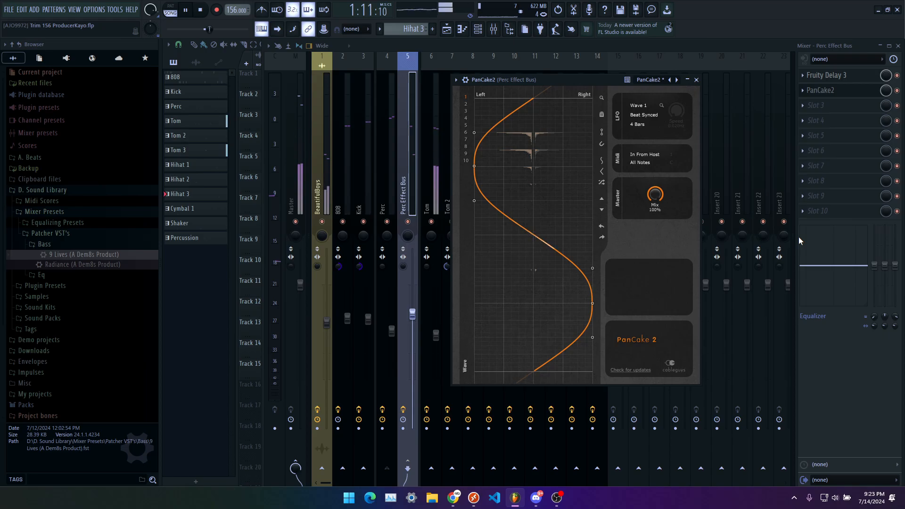
pyautogui.click(696, 79)
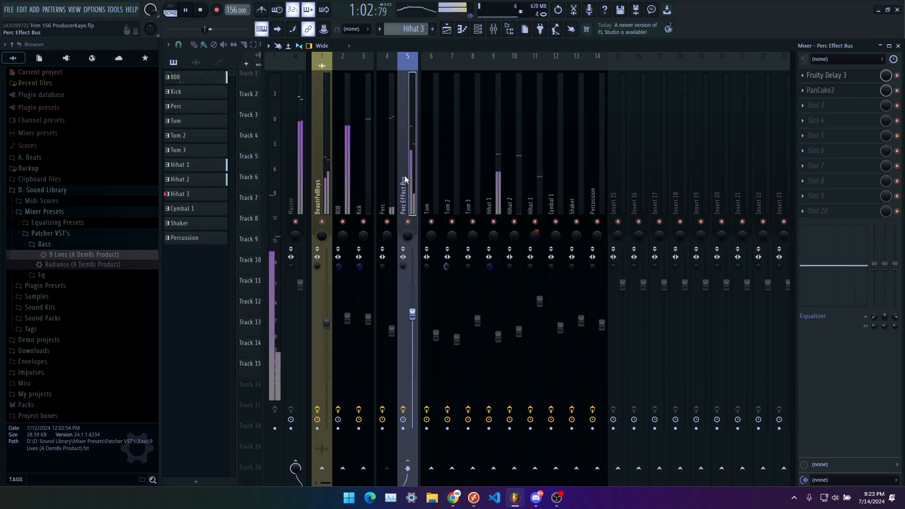
# Step: Cut the Perc Effect Bus's low EQ band to -18 at 90 Hz and lower its volume to 50%
pyautogui.moveTo(874, 265); pyautogui.dragTo(874, 305)
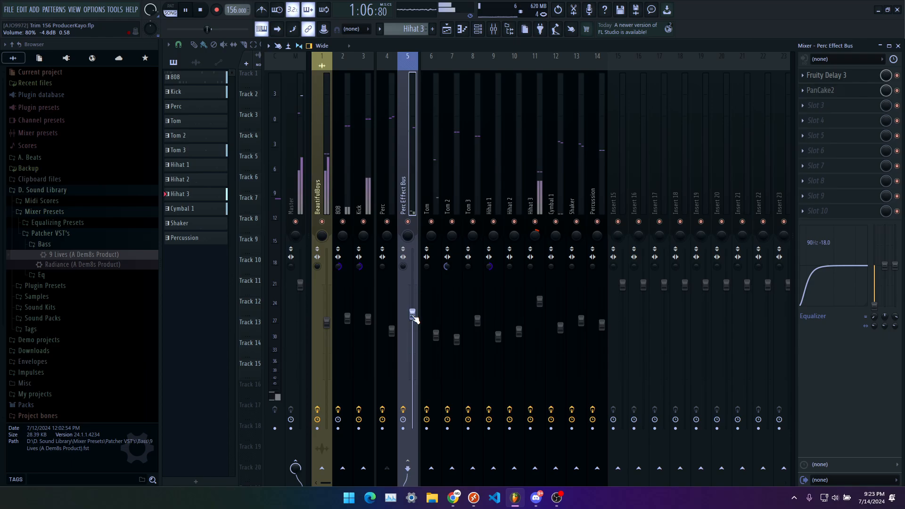
pyautogui.moveTo(413, 319); pyautogui.dragTo(415, 361)
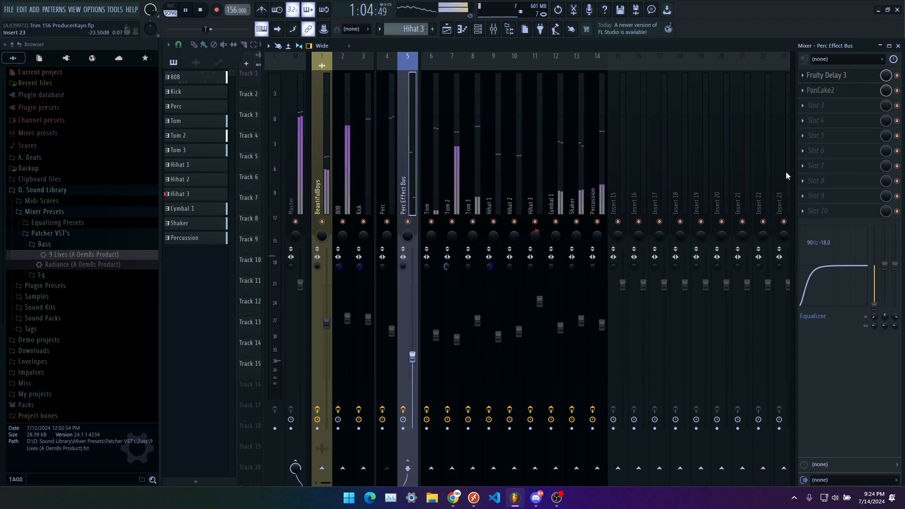
# Step: Select the Perc mixer track and save the project
pyautogui.click(391, 165)
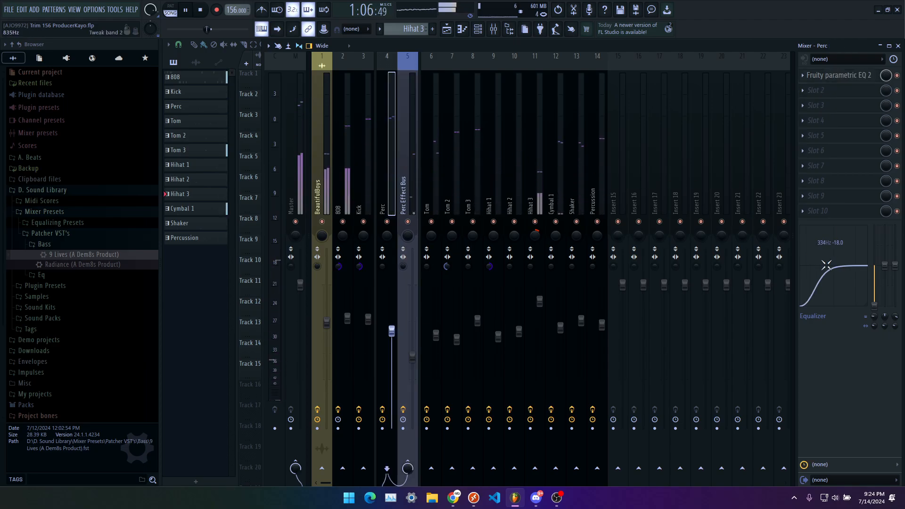
pyautogui.hotkey('ctrl', 's')
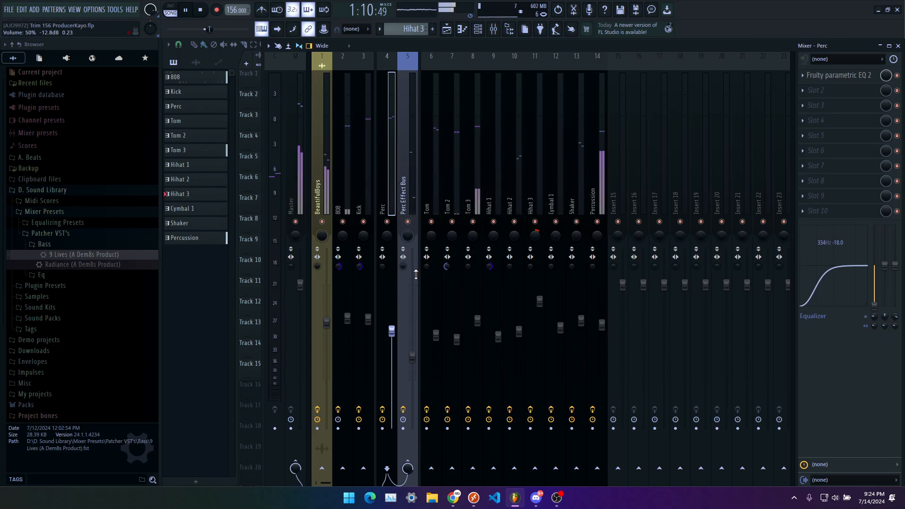
# Step: Load Fruity Reeverb 2 into slot 2 of the Tom mixer track, stop playback and move the plugin window clear of the track
pyautogui.click(434, 188)
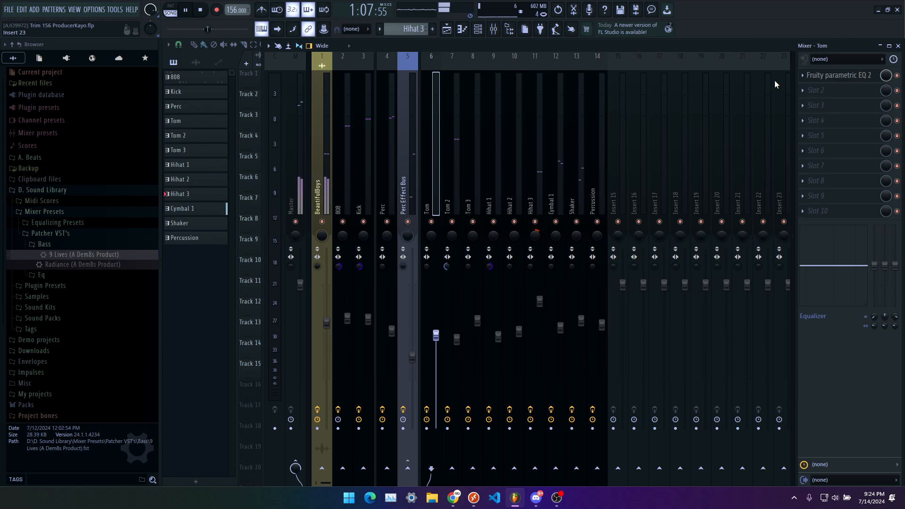
pyautogui.click(803, 91)
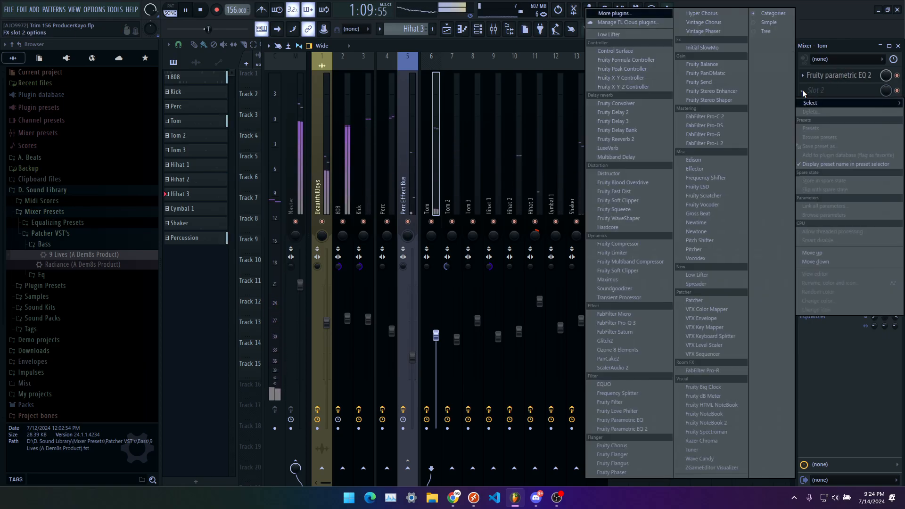
pyautogui.click(651, 139)
pyautogui.press('space')
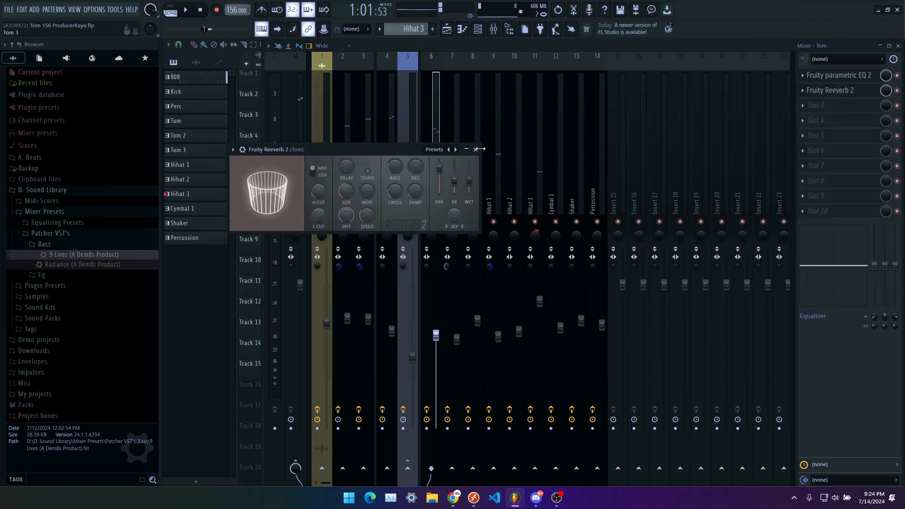
pyautogui.moveTo(389, 149); pyautogui.dragTo(680, 151)
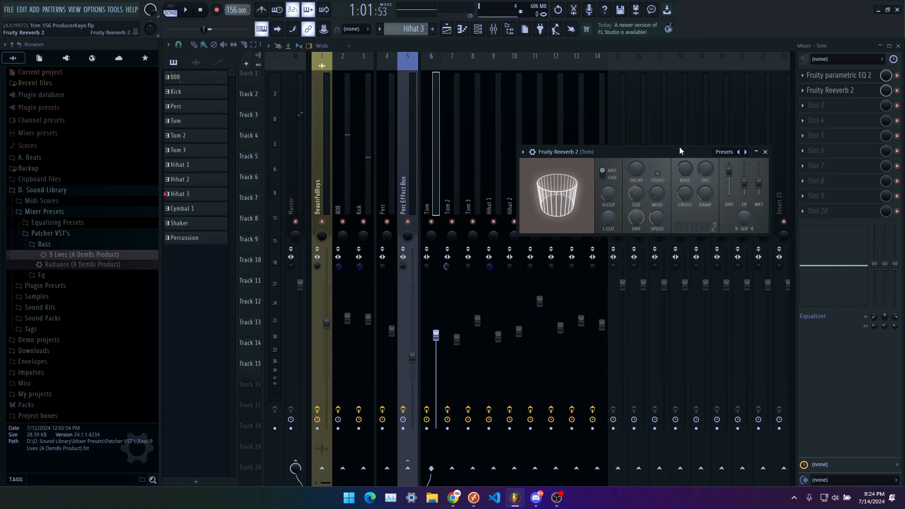
# Step: Review the effect setup of the Perc and Perc Effect Bus tracks, including the bus's Fruity Delay 3 settings
pyautogui.click(402, 179)
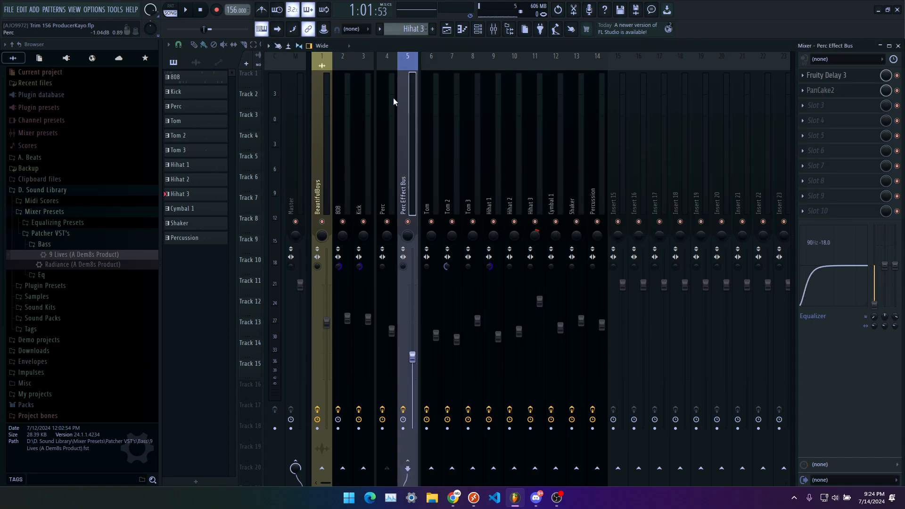
pyautogui.click(392, 177)
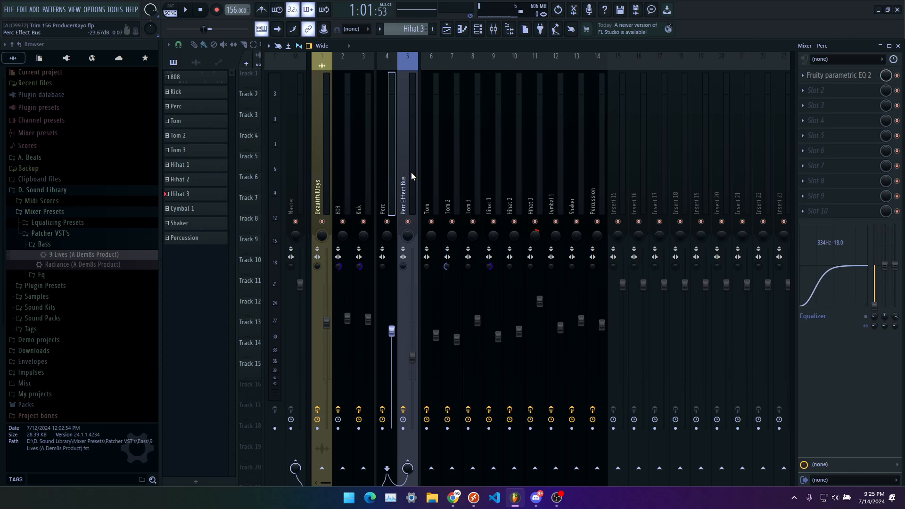
pyautogui.click(409, 174)
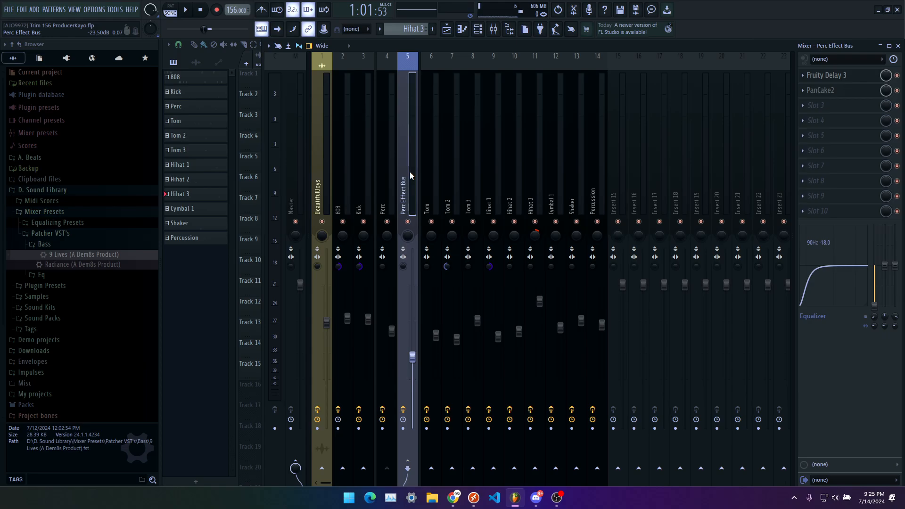
pyautogui.click(843, 77)
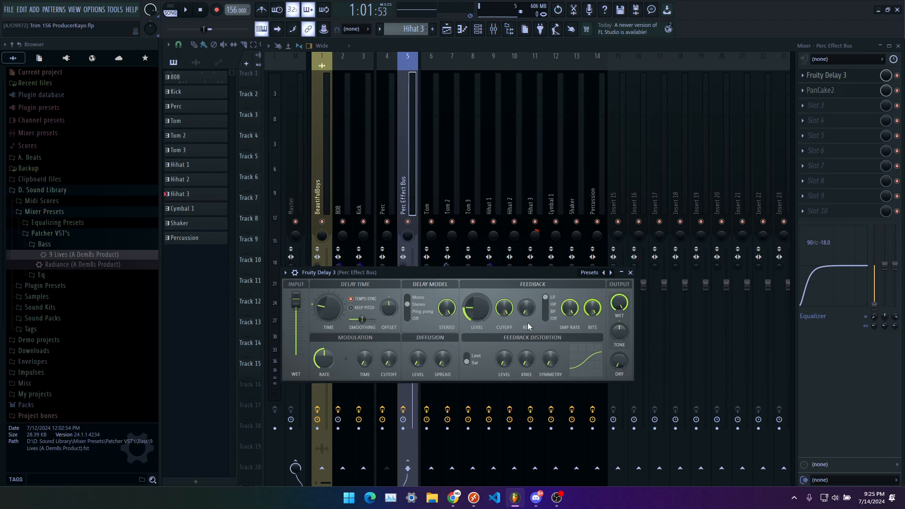
pyautogui.click(630, 273)
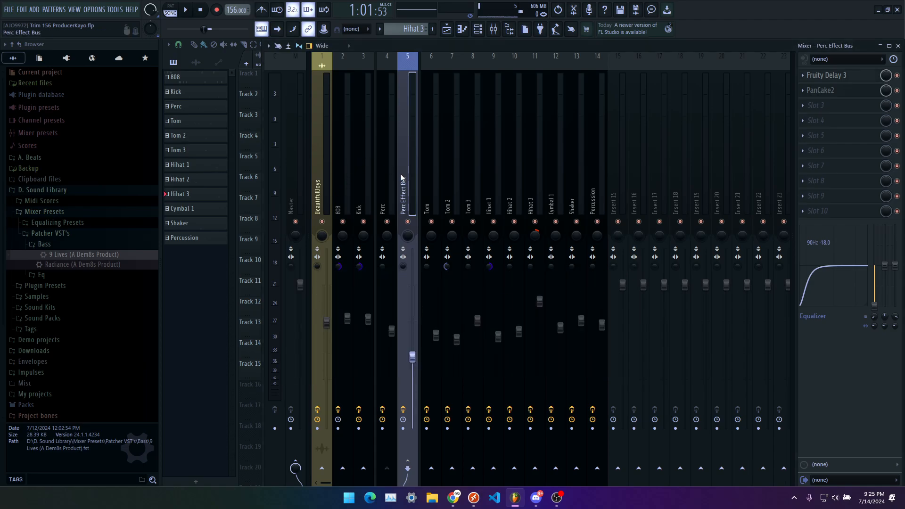
pyautogui.click(383, 190)
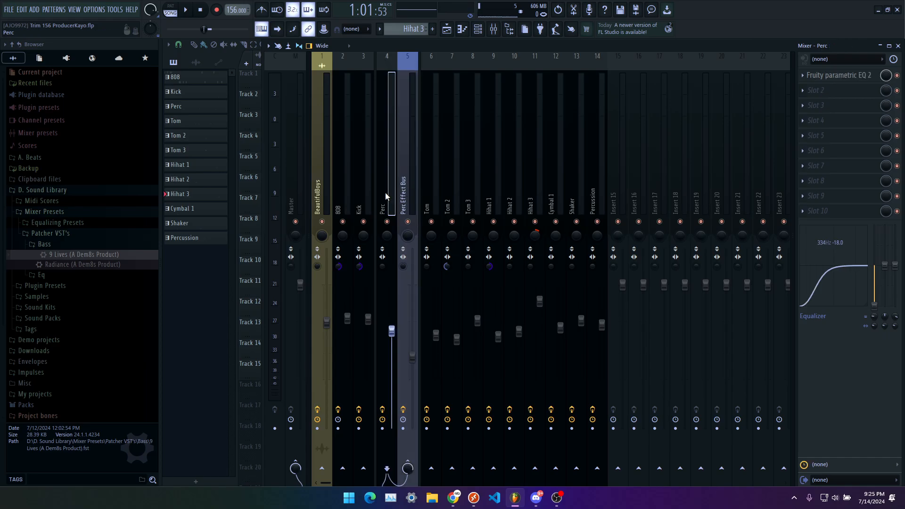
pyautogui.click(409, 181)
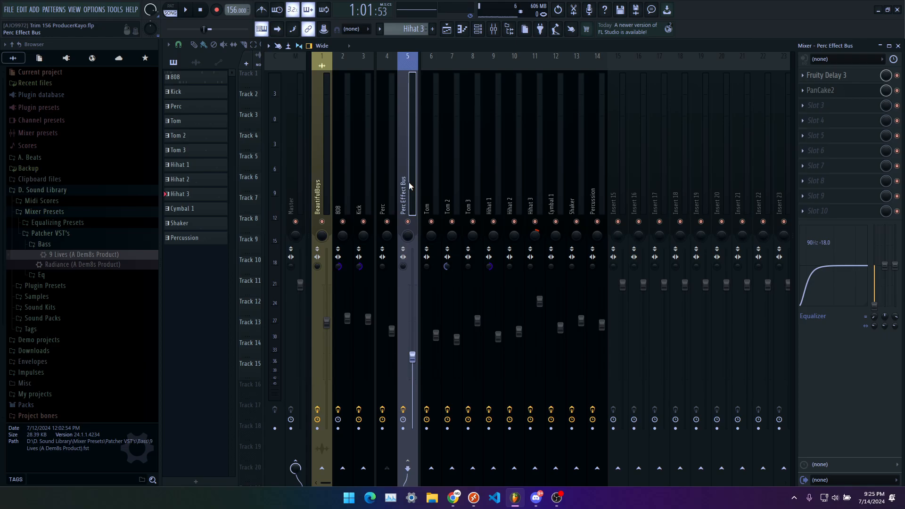
# Step: Reopen Fruity Reeverb 2 on the Tom track and tune its decay time, room size and wet level during playback
pyautogui.click(432, 186)
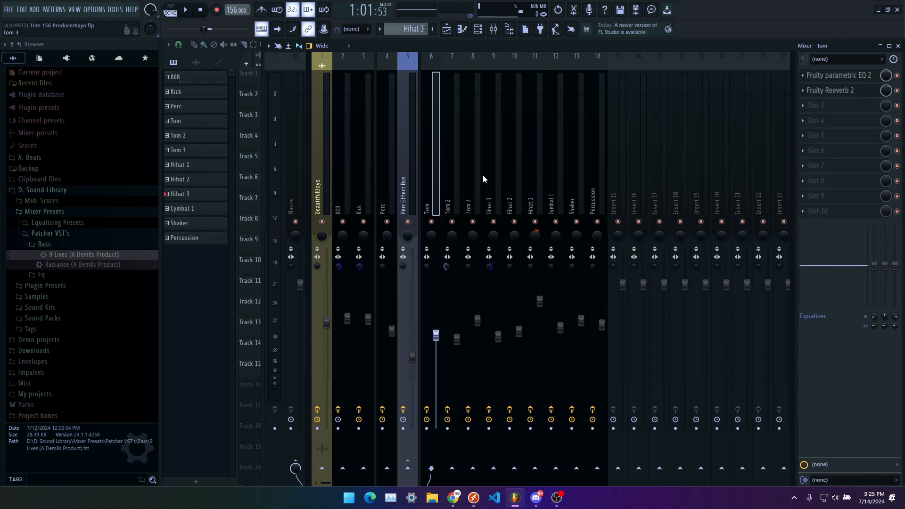
pyautogui.click(824, 97)
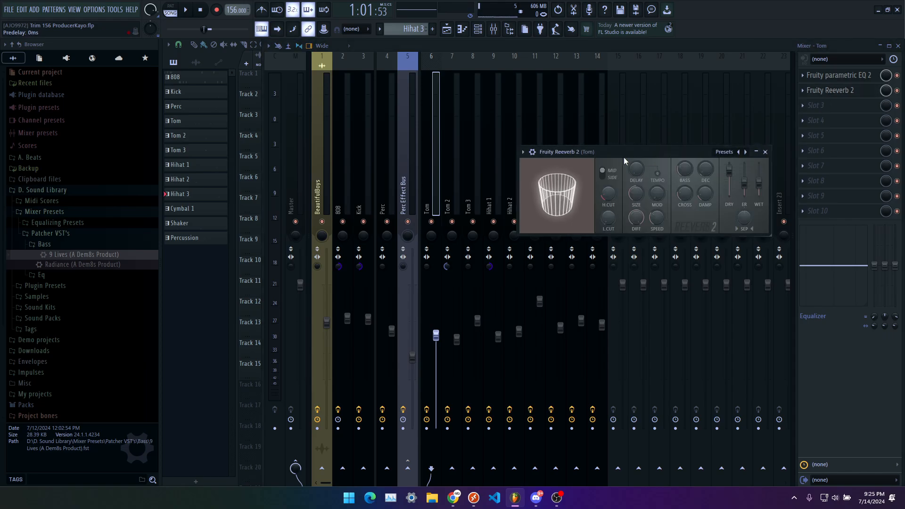
pyautogui.moveTo(620, 149); pyautogui.dragTo(590, 118)
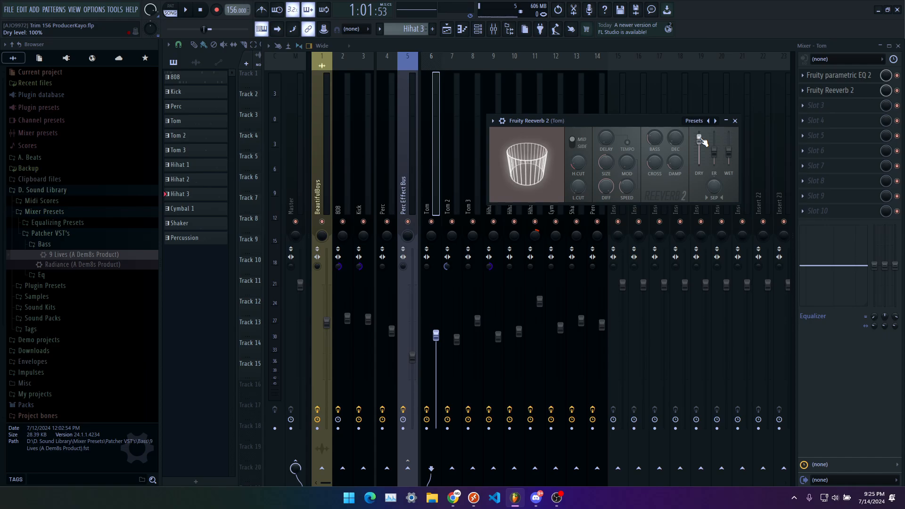
pyautogui.moveTo(668, 123); pyautogui.dragTo(652, 154)
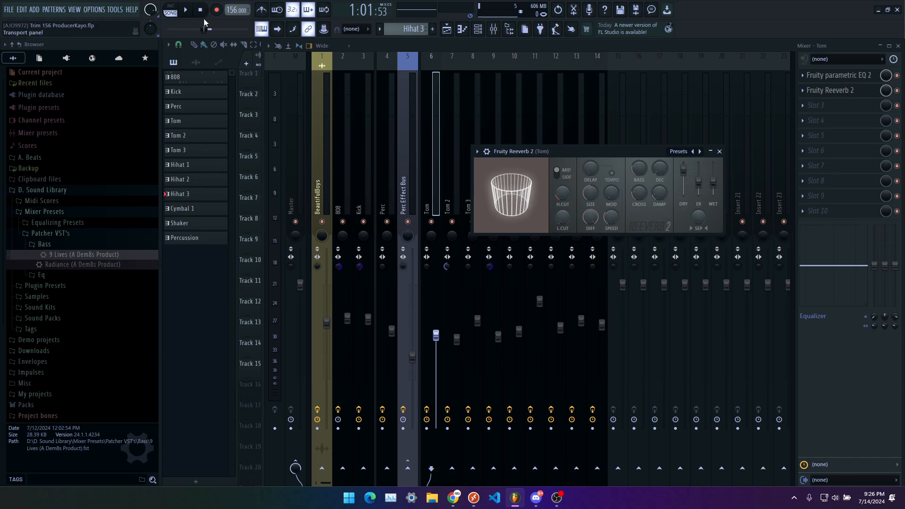
pyautogui.click(187, 11)
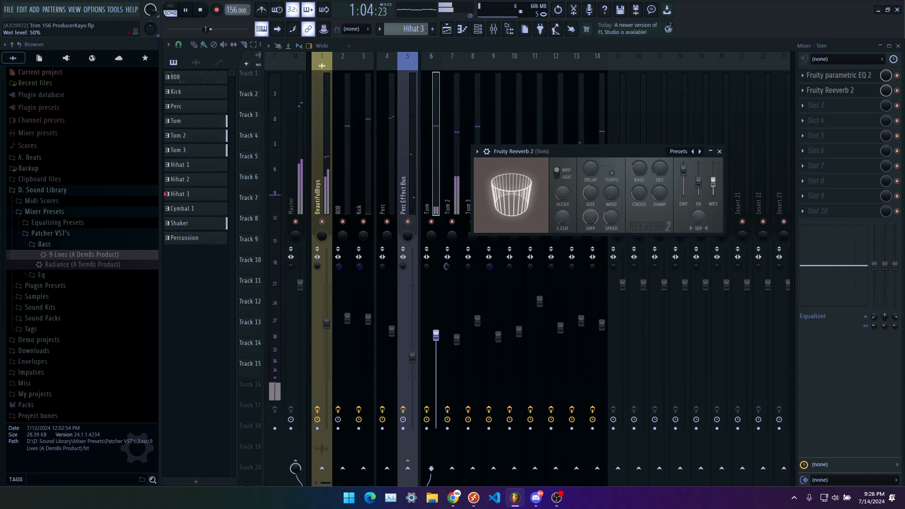
pyautogui.moveTo(657, 169); pyautogui.dragTo(658, 161)
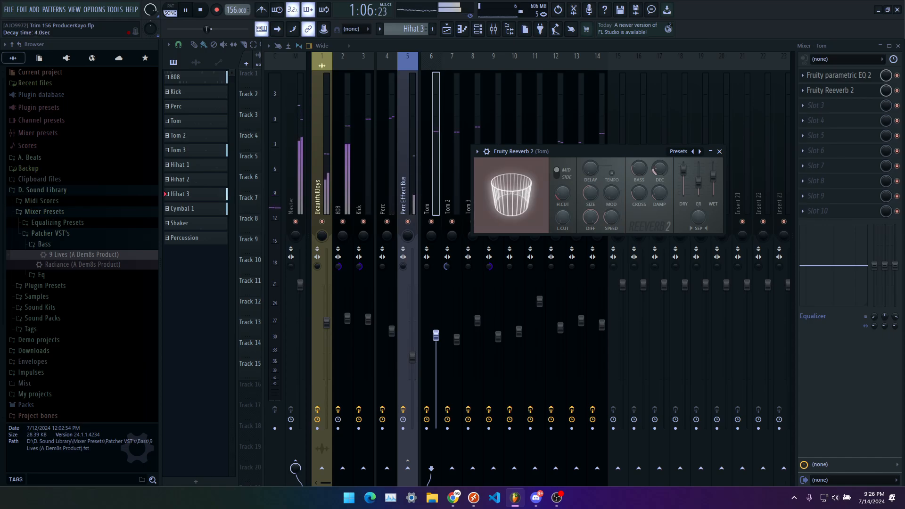
pyautogui.moveTo(591, 193); pyautogui.dragTo(591, 200)
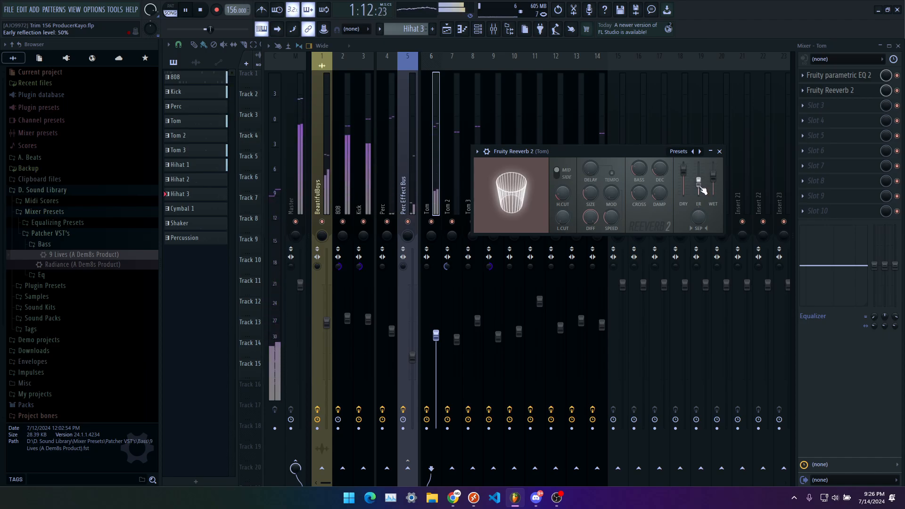
pyautogui.moveTo(713, 179); pyautogui.dragTo(713, 184)
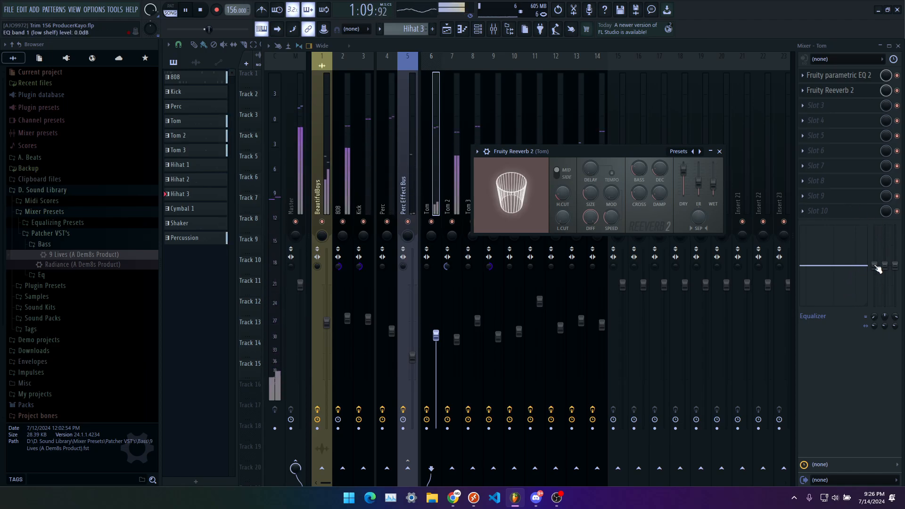
# Step: Cut the Tom track's low EQ band to -18 at 90 Hz and stop playback
pyautogui.moveTo(874, 265); pyautogui.dragTo(874, 304)
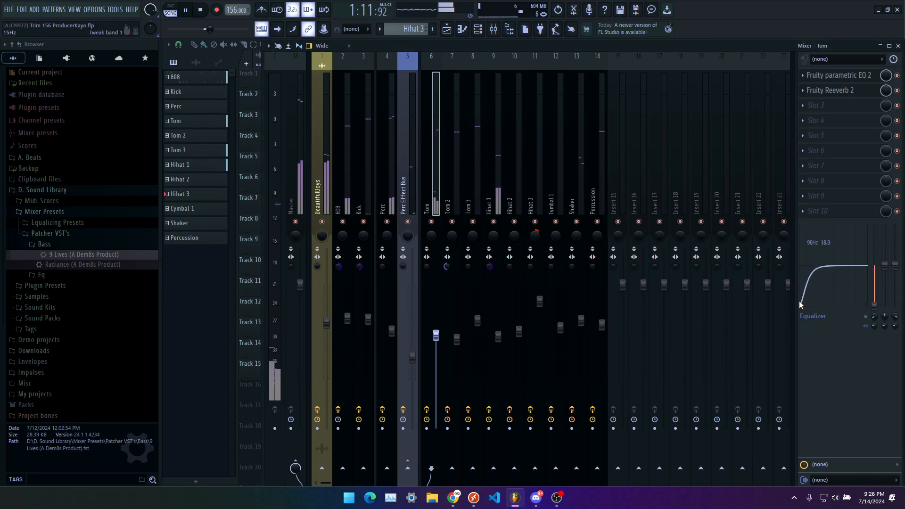
pyautogui.click(201, 11)
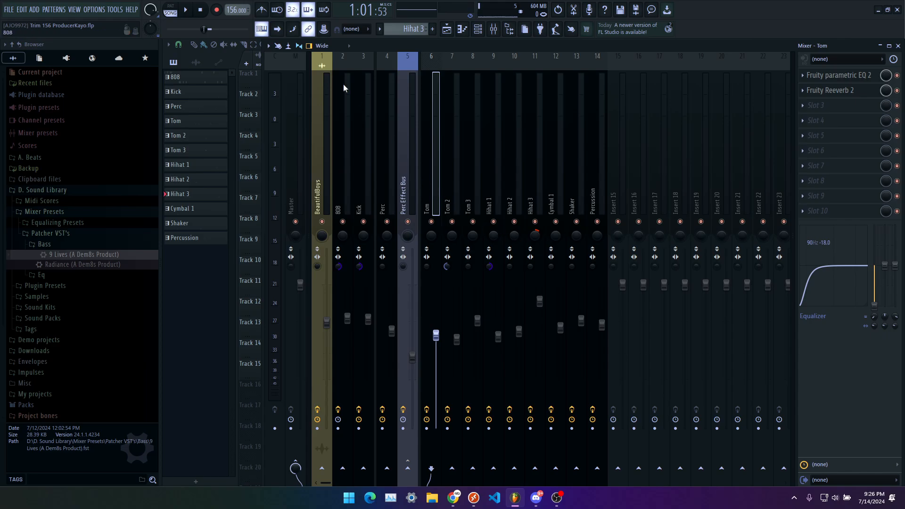
# Step: Audition the song with Tom 2 and Tom 3 selected, and load Fruity Stereo Shaper into slot 2 of Tom 2
pyautogui.click(447, 182)
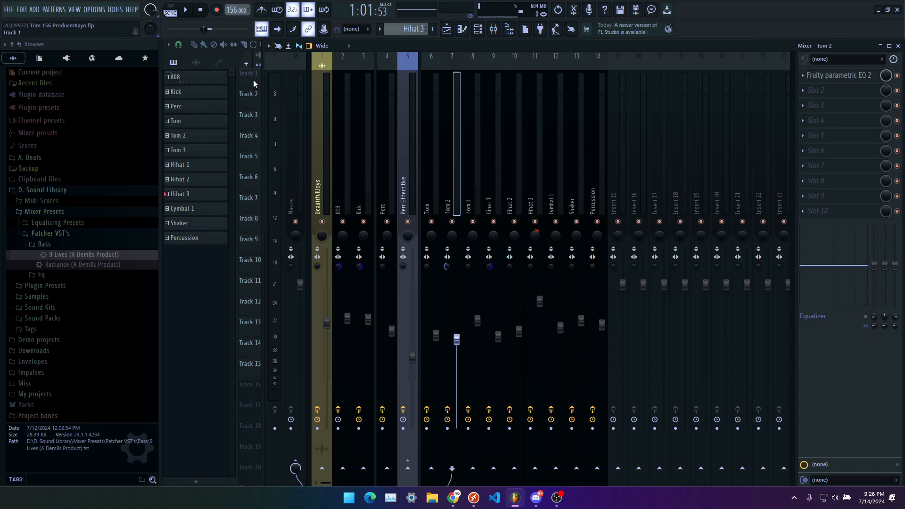
pyautogui.click(185, 10)
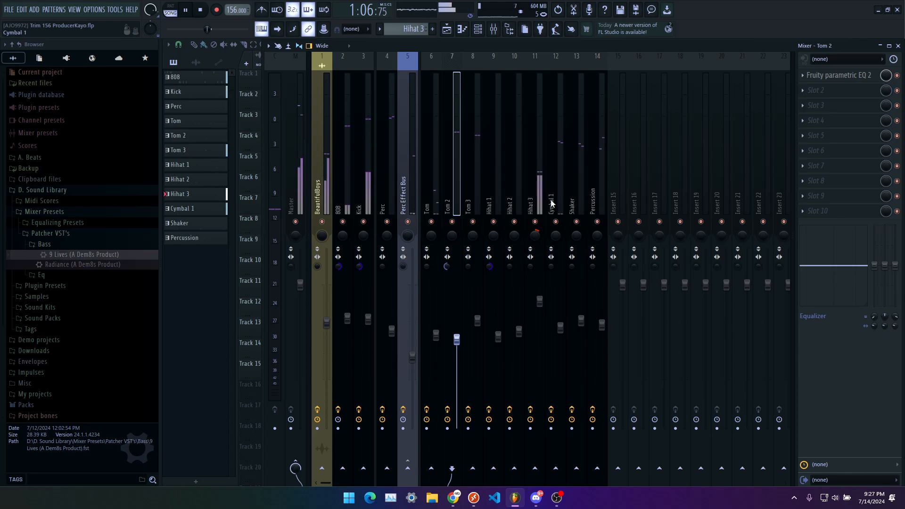
pyautogui.click(478, 197)
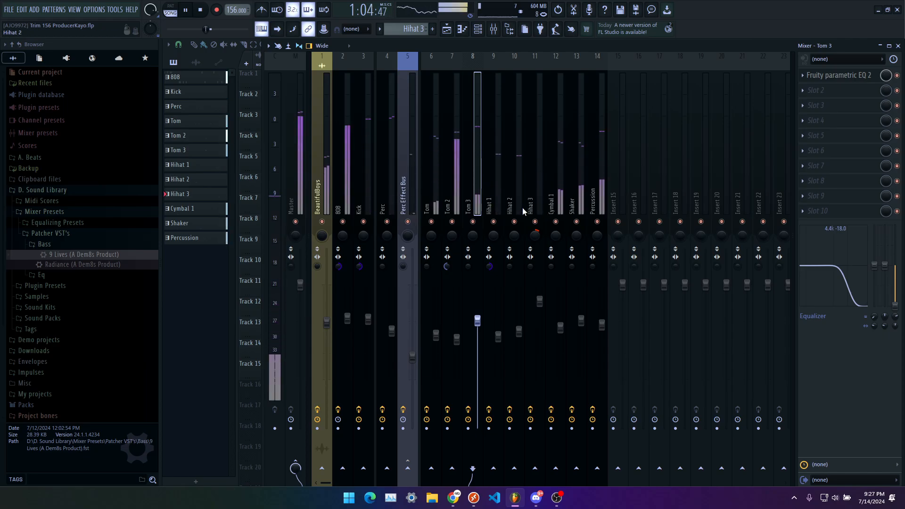
pyautogui.click(459, 188)
pyautogui.press('space')
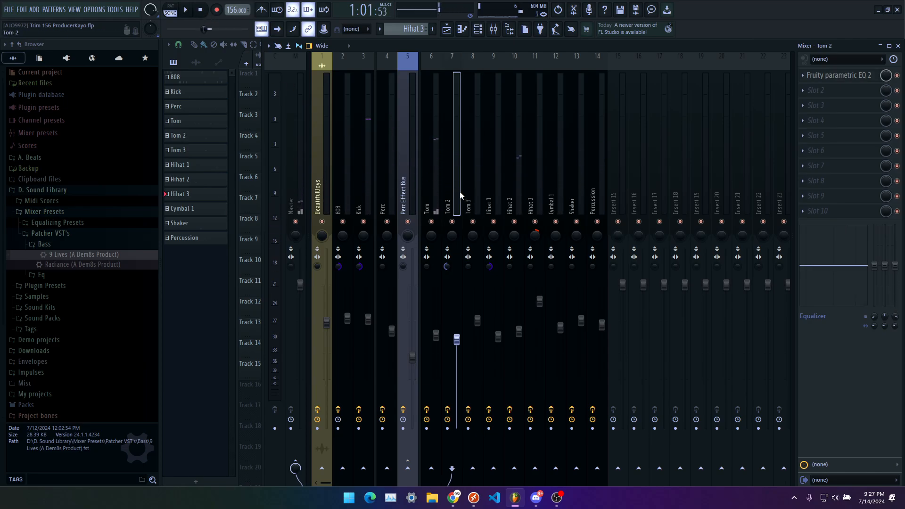
pyautogui.click(801, 91)
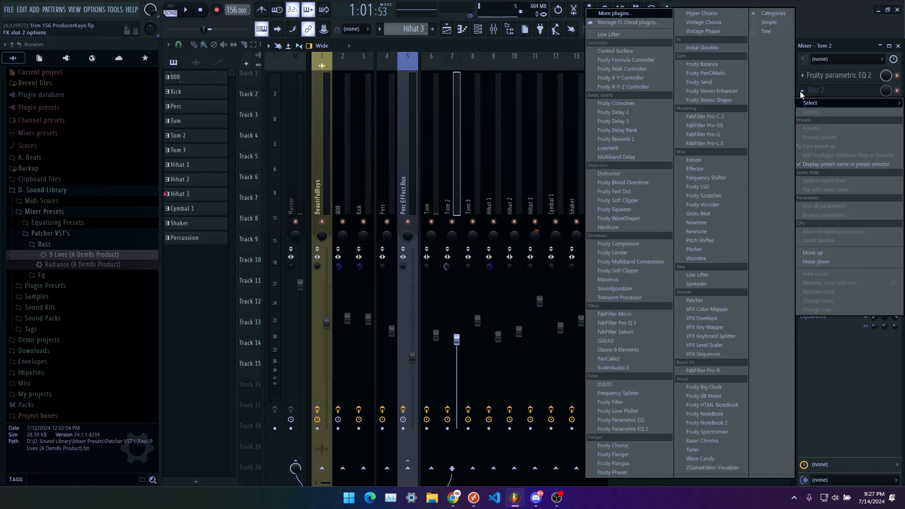
pyautogui.click(737, 99)
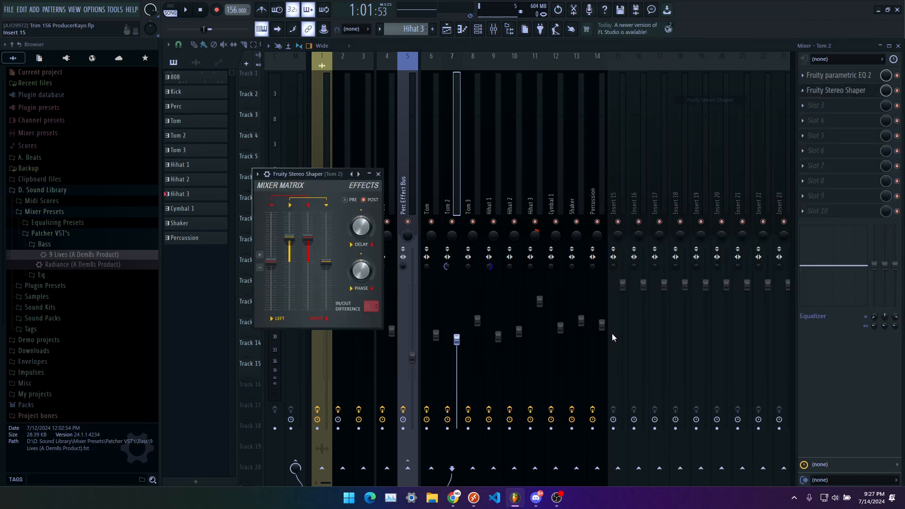
# Step: Copy the Stereo Shaper's 75% right channel volume to the left-into-right and right-into-left channel volumes
pyautogui.rightClick(308, 238)
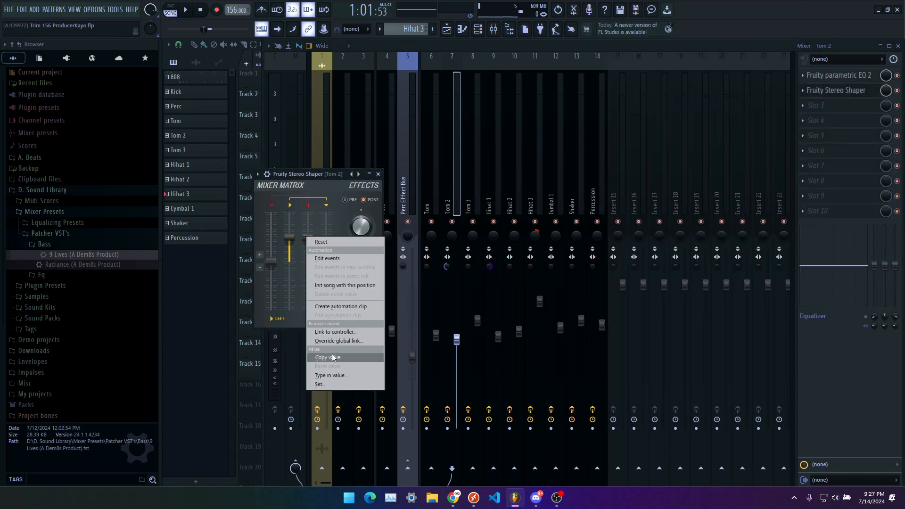
pyautogui.click(333, 357)
pyautogui.rightClick(328, 267)
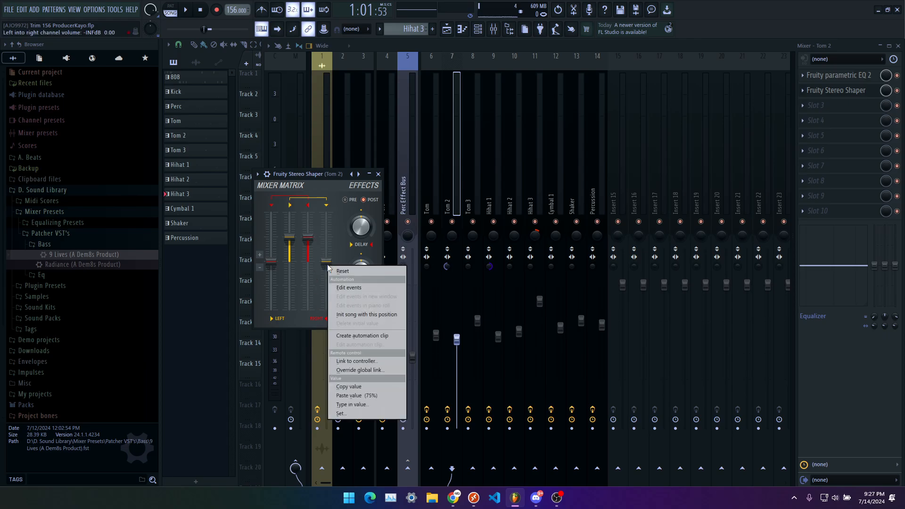
pyautogui.click(357, 395)
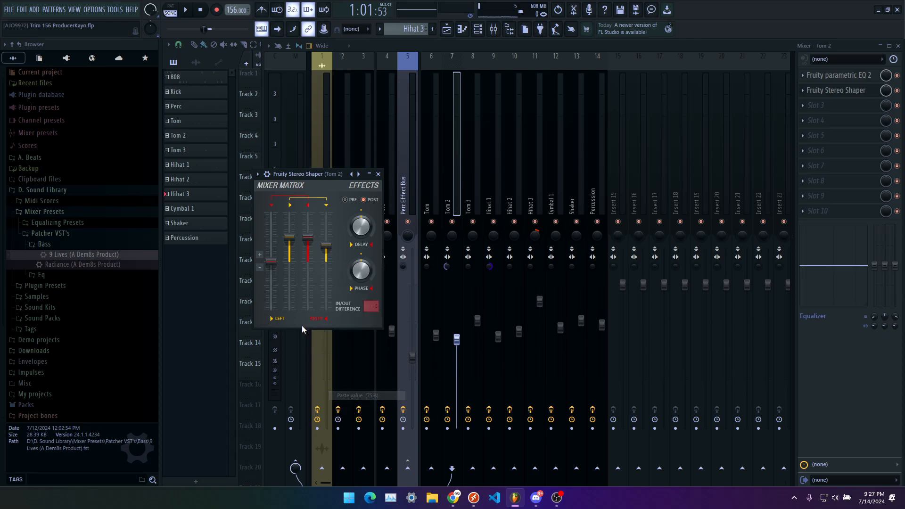
pyautogui.rightClick(272, 263)
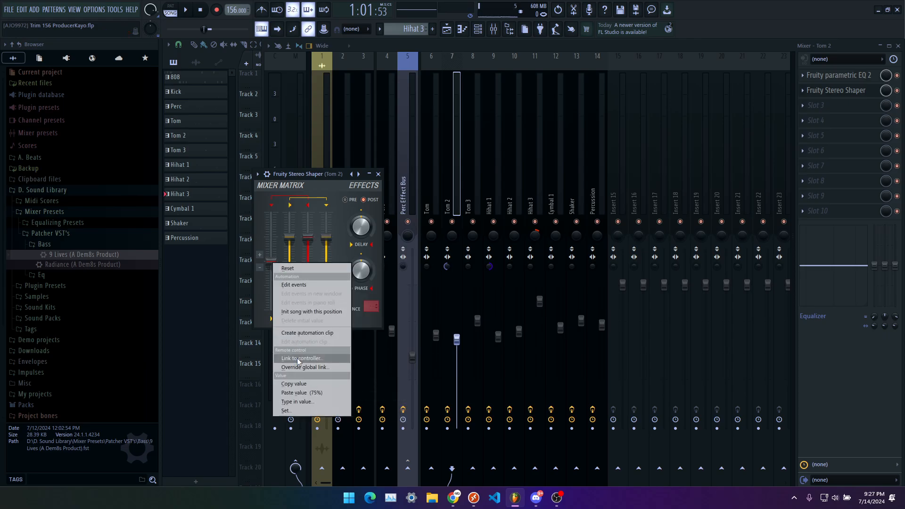
pyautogui.click(302, 393)
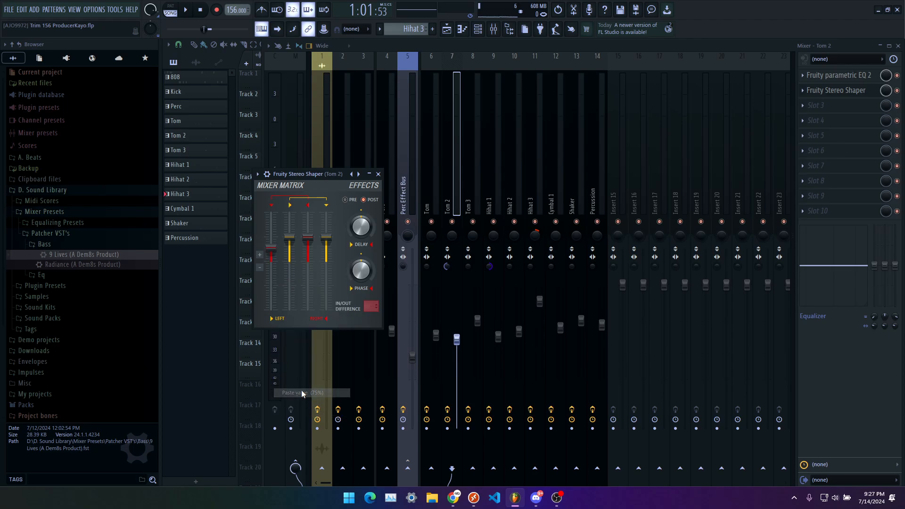
# Step: Play the song, close the Stereo Shaper window and lower the Tom 2 track's volume to 46%
pyautogui.click(186, 12)
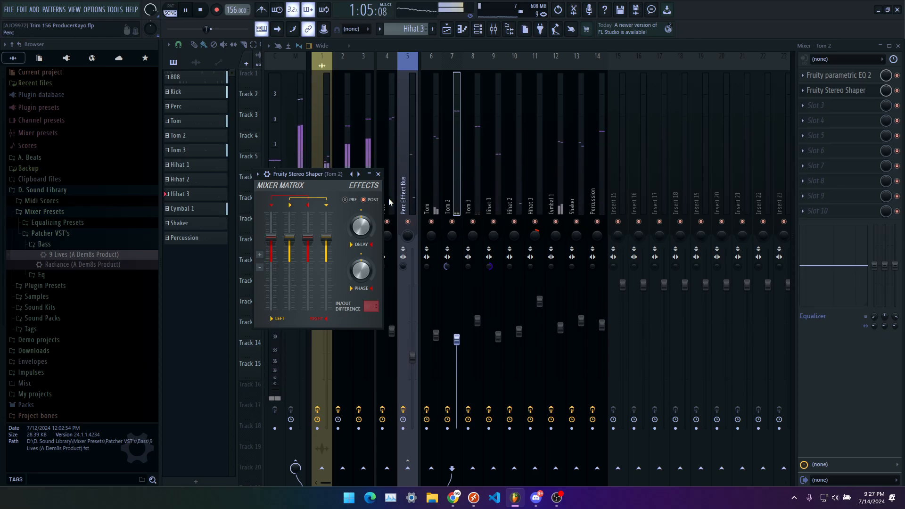
pyautogui.click(378, 175)
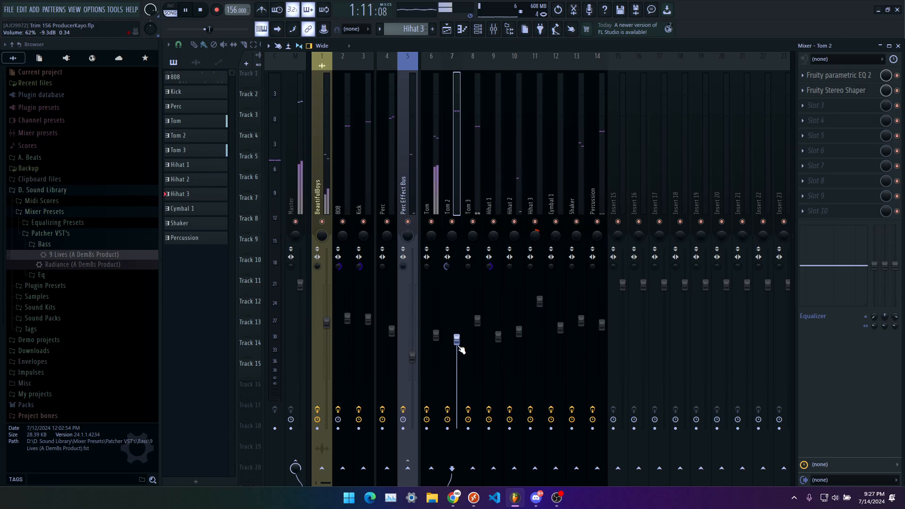
pyautogui.moveTo(461, 350); pyautogui.dragTo(456, 356)
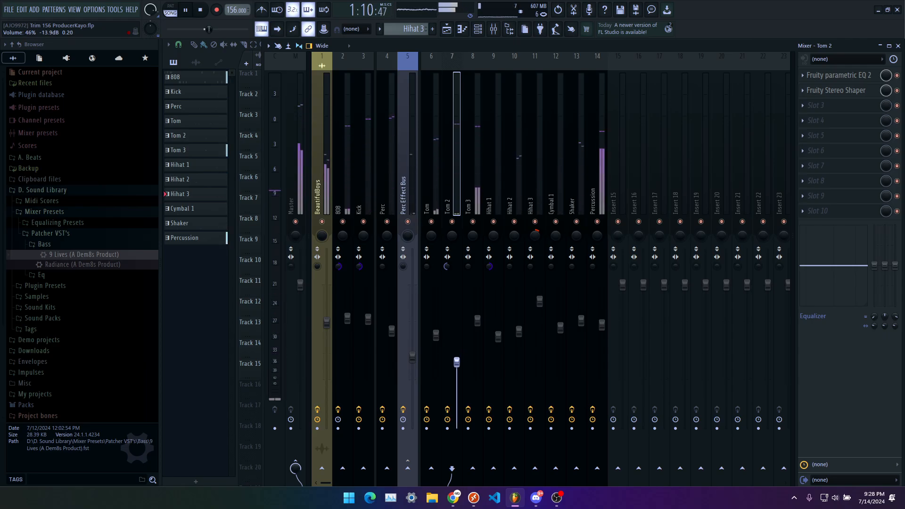
# Step: Lower the Tom 2 track's volume slightly further and review the Tom 3, Hihat 1 and Hihat 2 mixer tracks in turn
pyautogui.moveTo(457, 356); pyautogui.dragTo(456, 363)
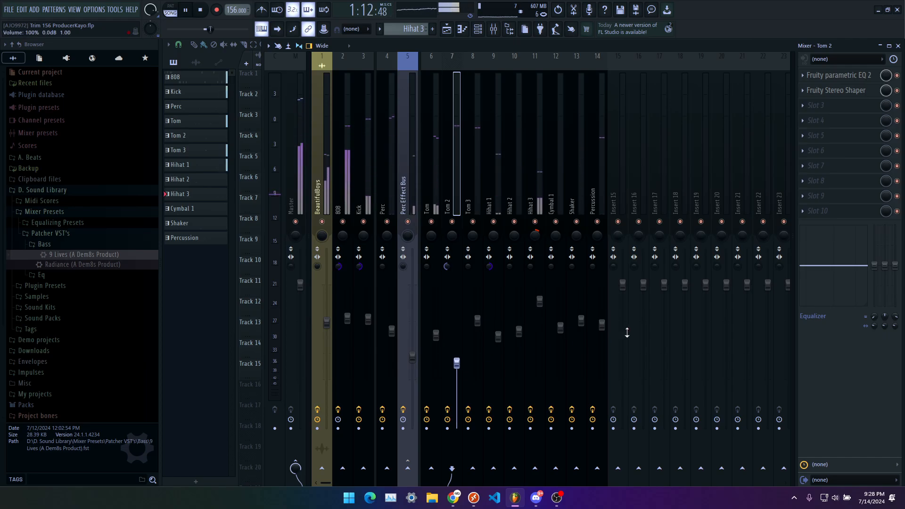
pyautogui.click(476, 160)
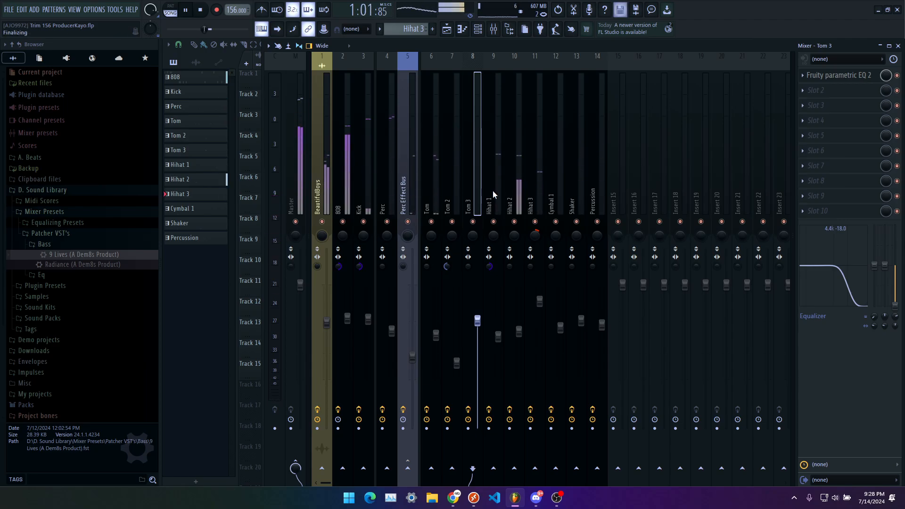
pyautogui.click(492, 190)
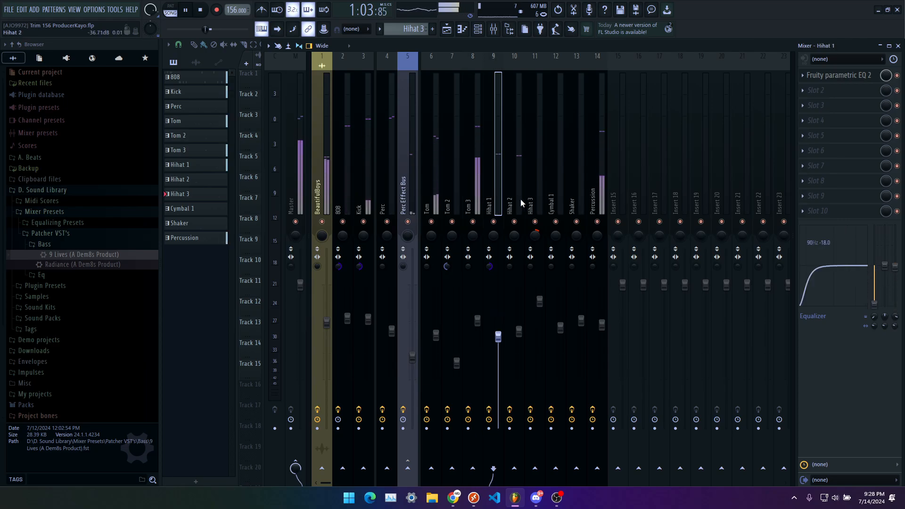
pyautogui.click(526, 200)
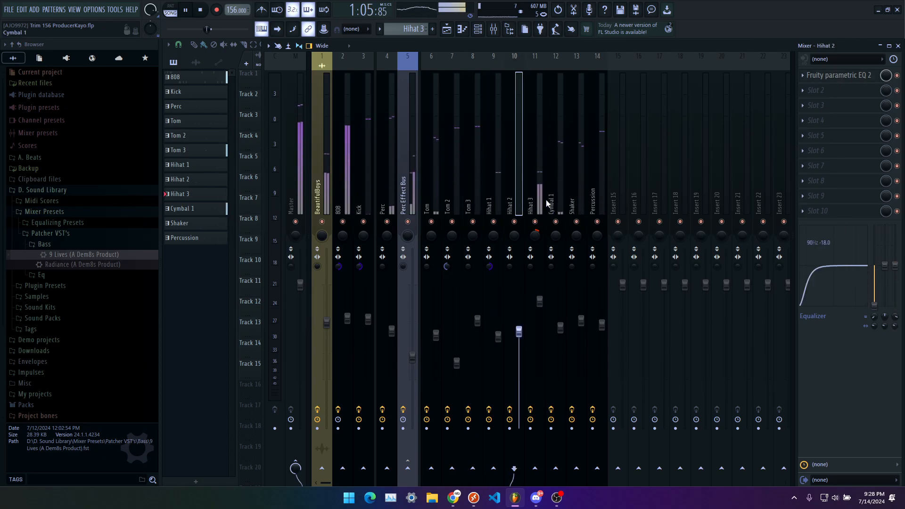
# Step: Load Fruity Fast Dist into slot 2 of Hihat 3, adjust its mix and distortion type, and close its window
pyautogui.click(814, 90)
pyautogui.click(645, 193)
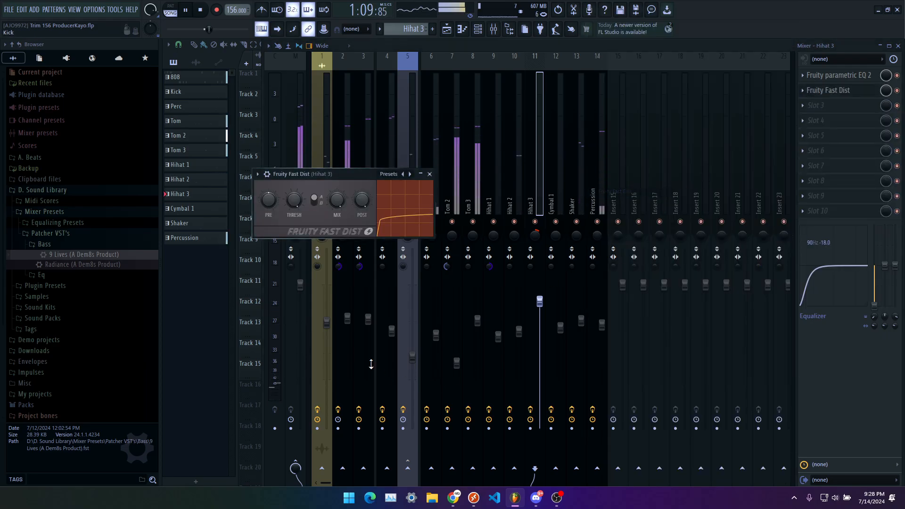
pyautogui.moveTo(332, 202)
pyautogui.mouseDown()
pyautogui.moveTo(332, 218)
pyautogui.moveTo(331, 201)
pyautogui.mouseUp()
pyautogui.click(314, 200)
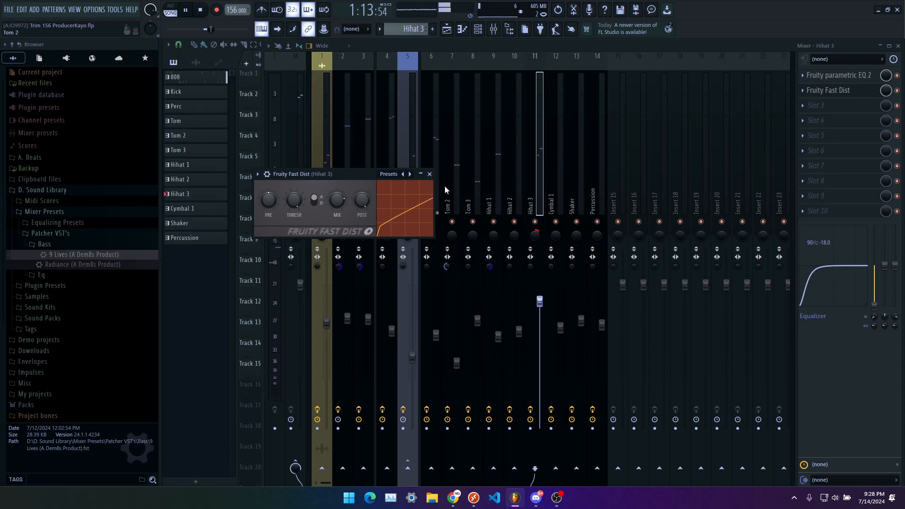
pyautogui.click(429, 174)
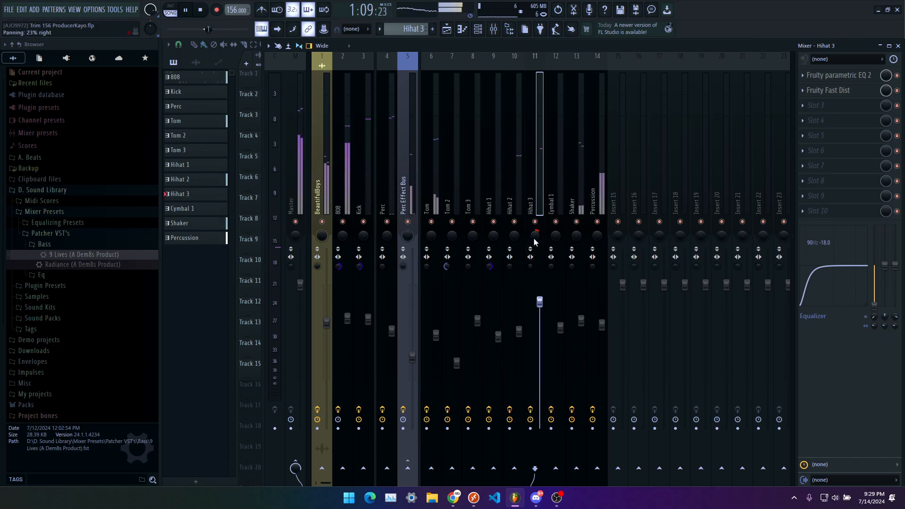
# Step: Reduce the Hihat 3 track's rightward panning and lower its volume to about 80%
pyautogui.moveTo(534, 239); pyautogui.dragTo(534, 247)
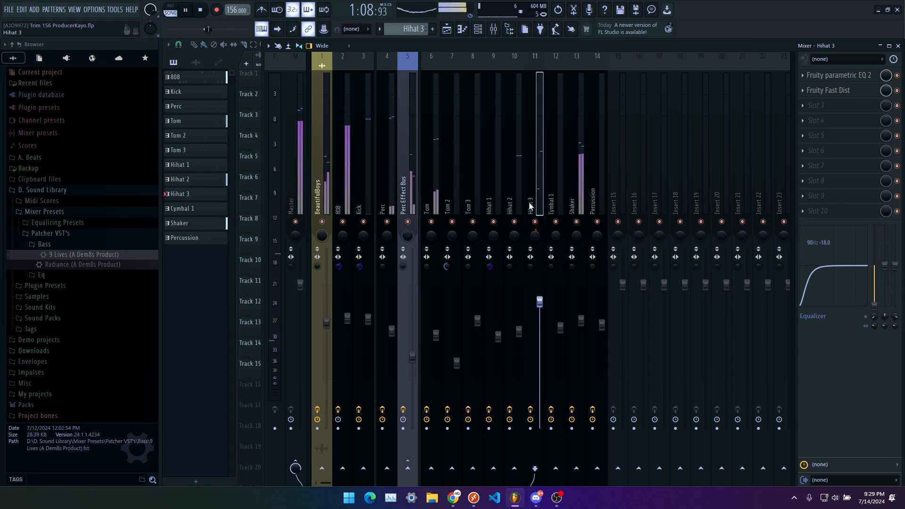
pyautogui.moveTo(539, 301); pyautogui.dragTo(539, 311)
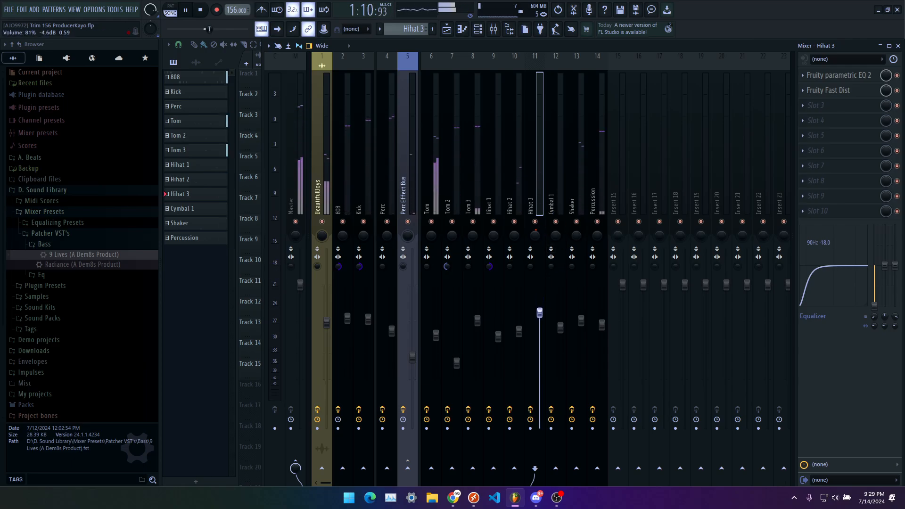
pyautogui.click(513, 176)
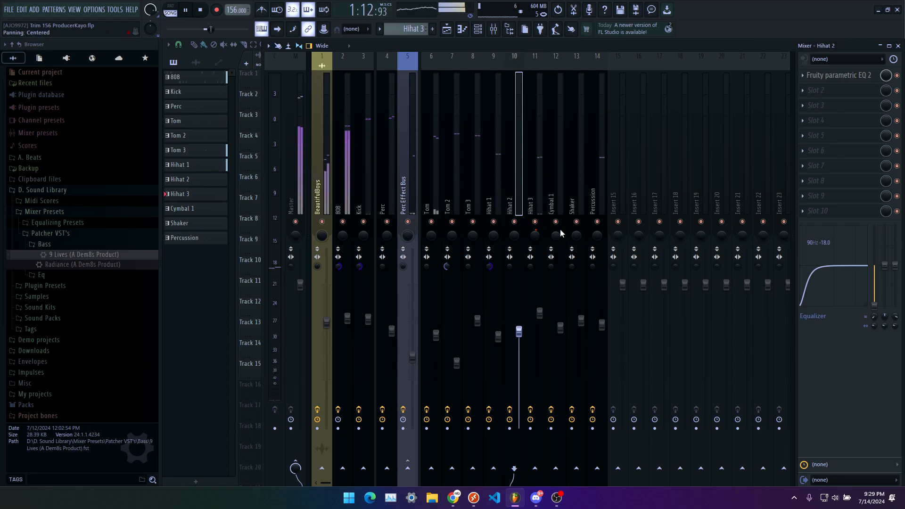
pyautogui.moveTo(539, 312); pyautogui.dragTo(540, 315)
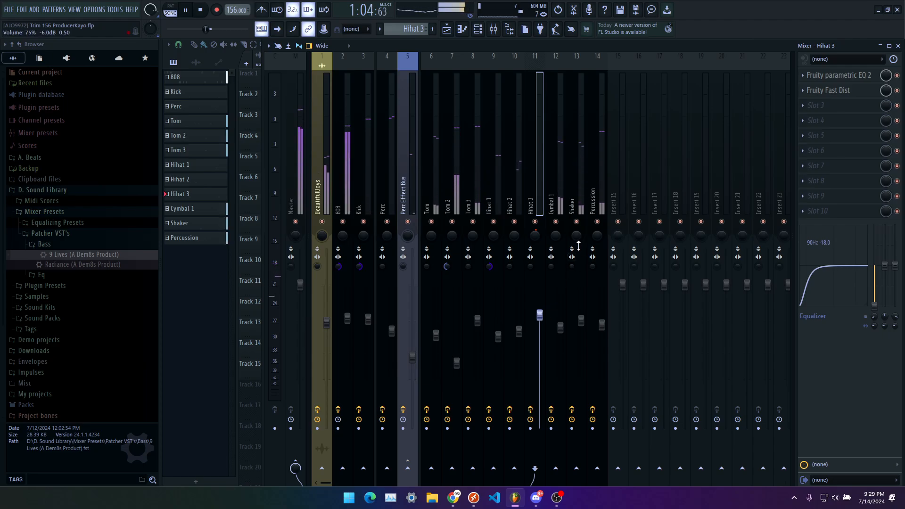
# Step: Widen the Cymbal 1 track's stereo separation and lower its volume
pyautogui.click(558, 187)
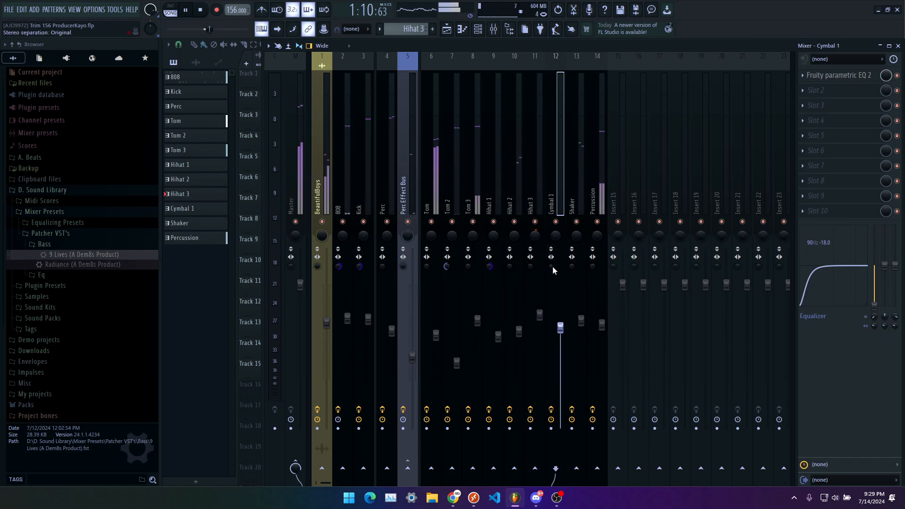
pyautogui.moveTo(552, 266); pyautogui.dragTo(552, 296)
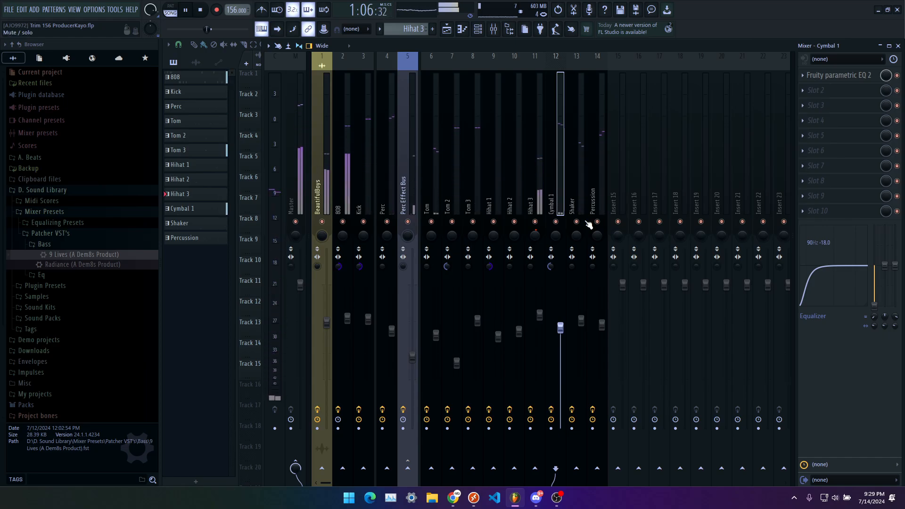
pyautogui.moveTo(560, 331); pyautogui.dragTo(563, 359)
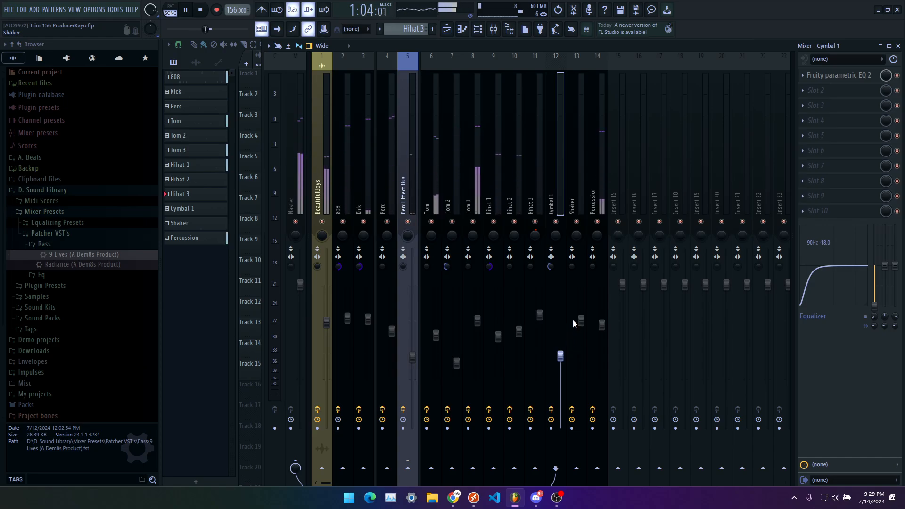
# Step: Load Fruity Stereo Shaper into slot 2 of the Shaker track
pyautogui.click(583, 209)
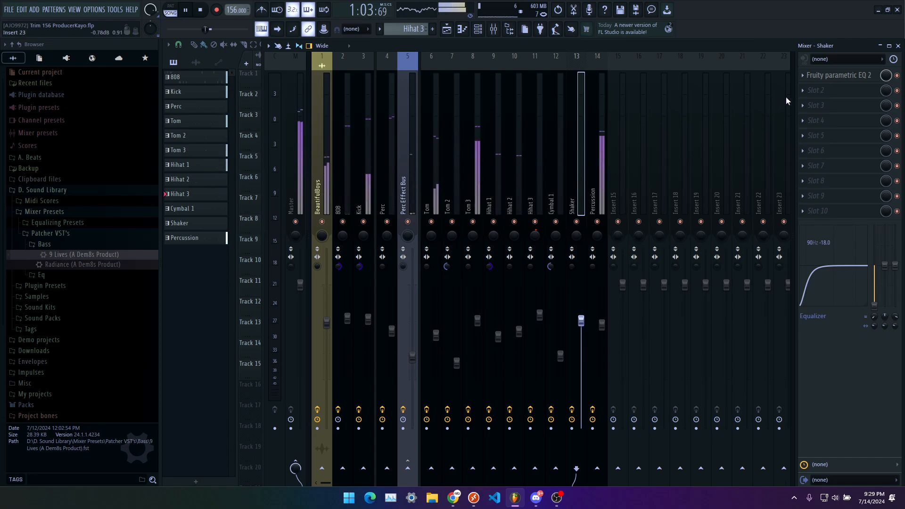
pyautogui.click(805, 90)
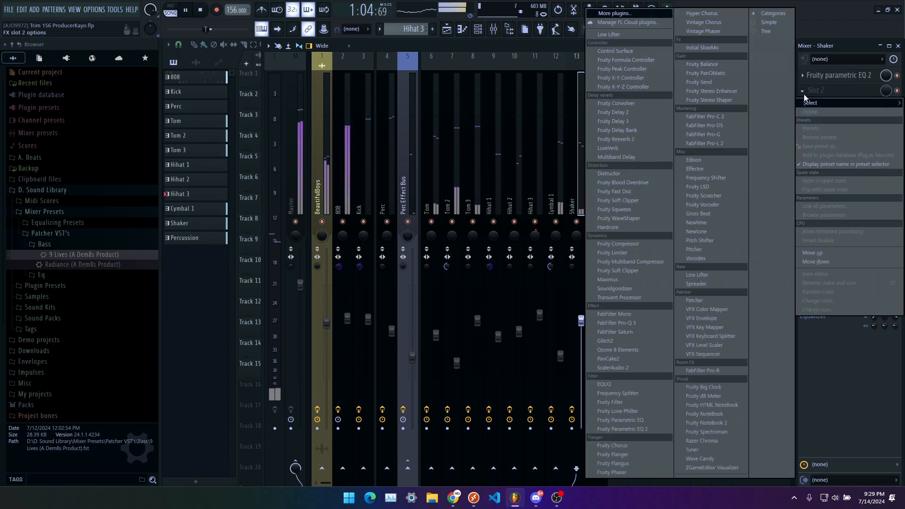
pyautogui.click(734, 103)
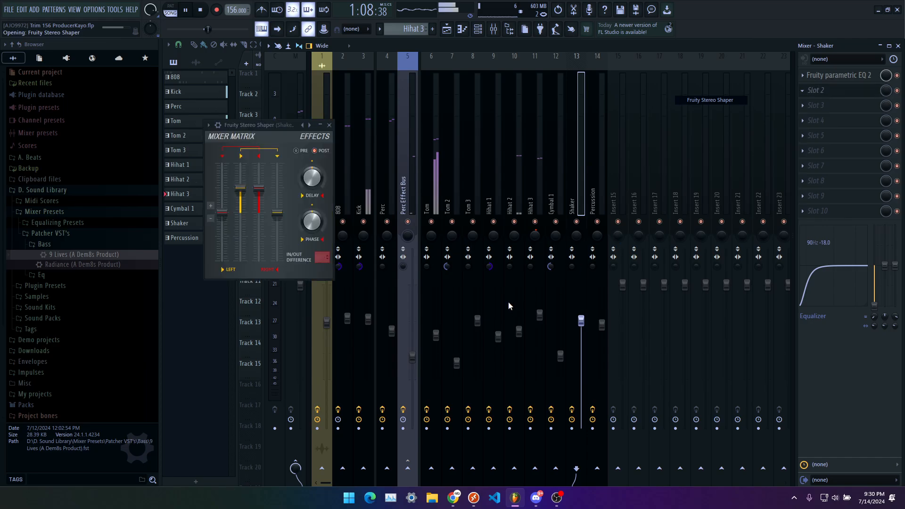
# Step: Set the Shaker Stereo Shaper's right-into-left channel volume to 25% and copy that value
pyautogui.rightClick(240, 193)
pyautogui.click(270, 312)
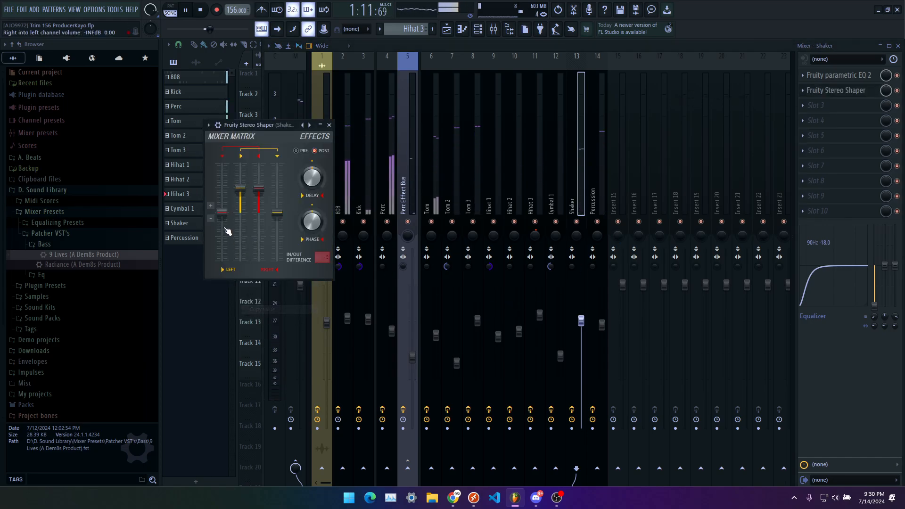
pyautogui.moveTo(228, 231); pyautogui.dragTo(228, 237)
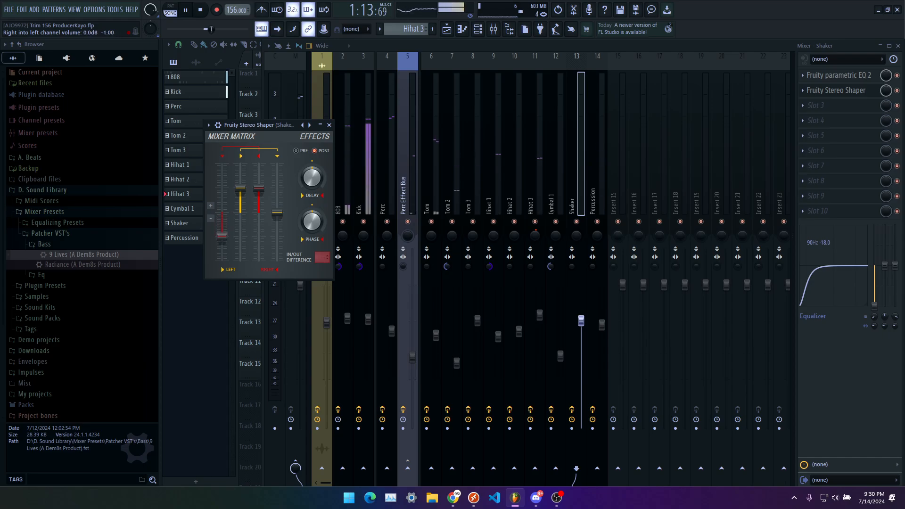
pyautogui.rightClick(222, 235)
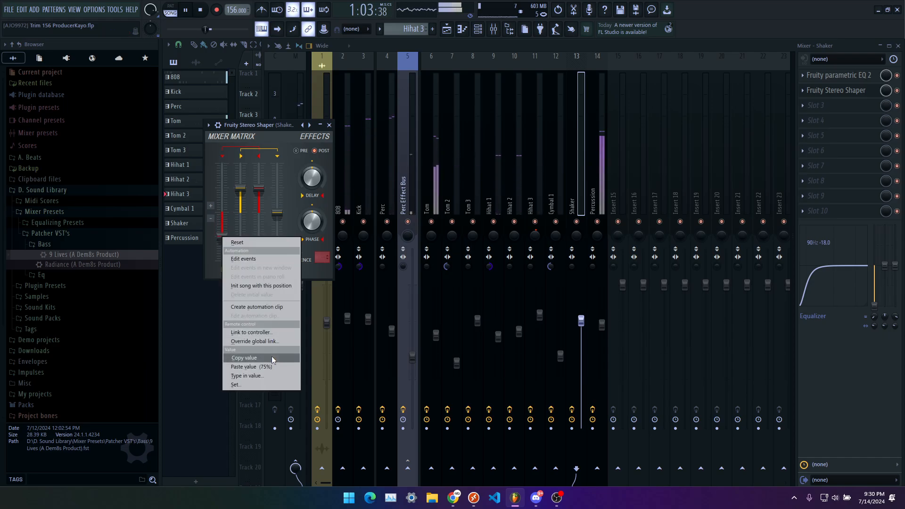
pyautogui.click(272, 356)
# Step: Paste the copied 25% value into the Stereo Shaper's left channel, right channel and left-into-right channel volumes
pyautogui.moveTo(240, 189); pyautogui.dragTo(240, 235)
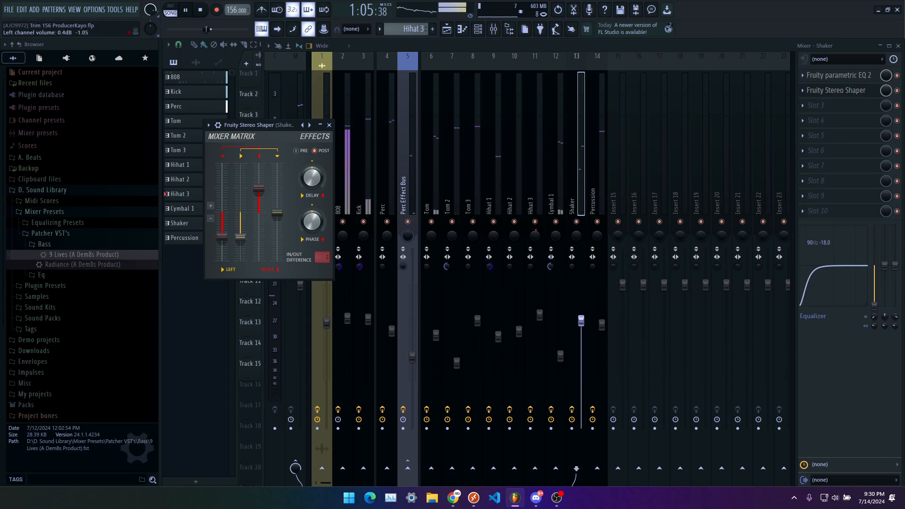
pyautogui.rightClick(242, 237)
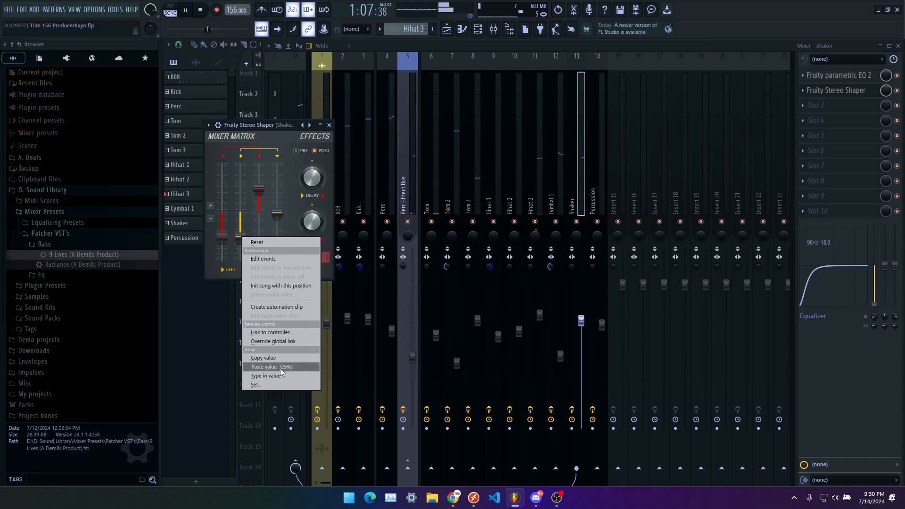
pyautogui.click(279, 367)
pyautogui.rightClick(258, 188)
pyautogui.click(278, 315)
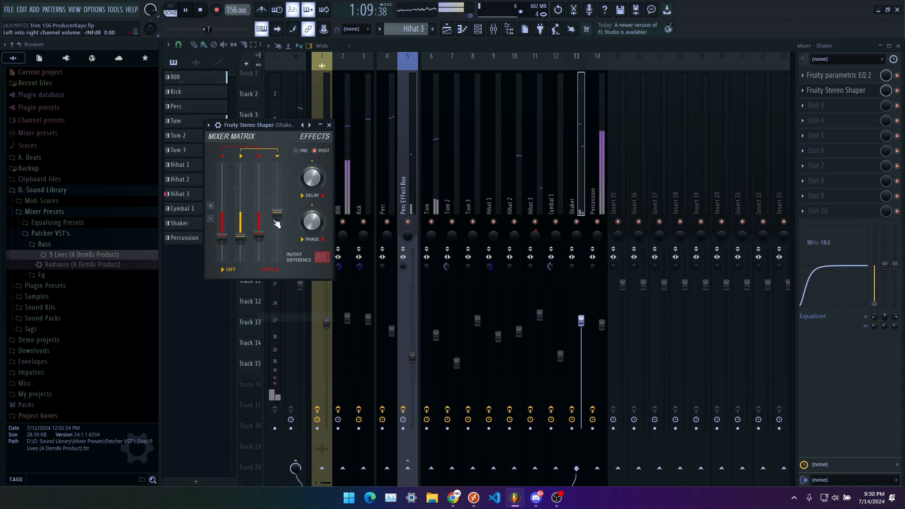
pyautogui.rightClick(277, 213)
pyautogui.click(297, 340)
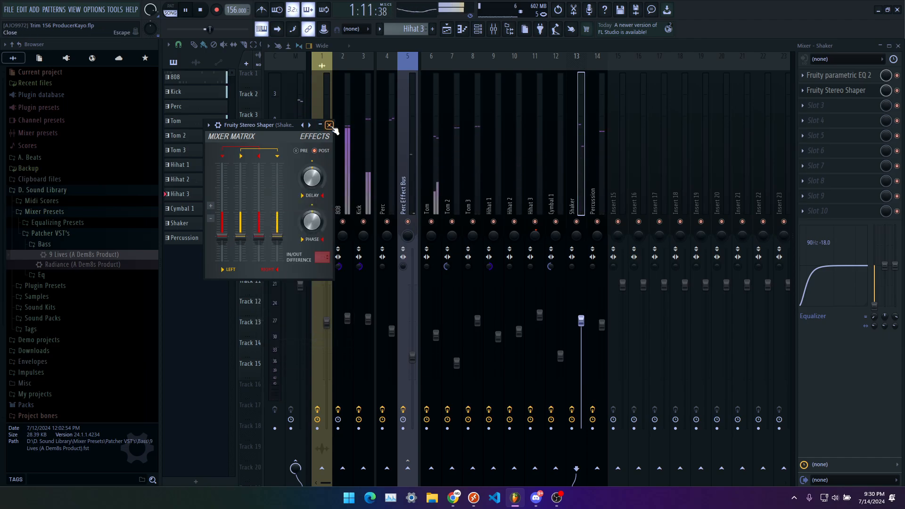
# Step: Close the Stereo Shaper window and lower the Shaker track's volume to about the same level as Cymbal 1
pyautogui.click(330, 125)
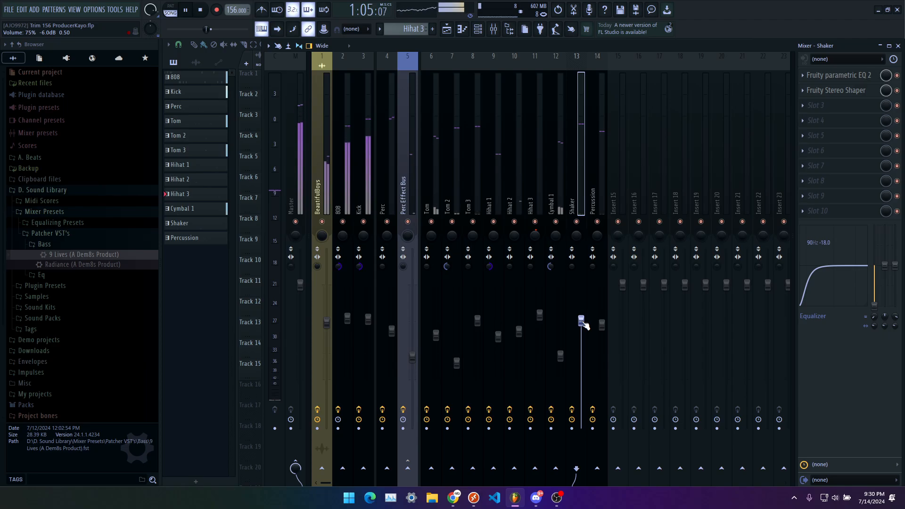
pyautogui.moveTo(581, 320); pyautogui.dragTo(581, 363)
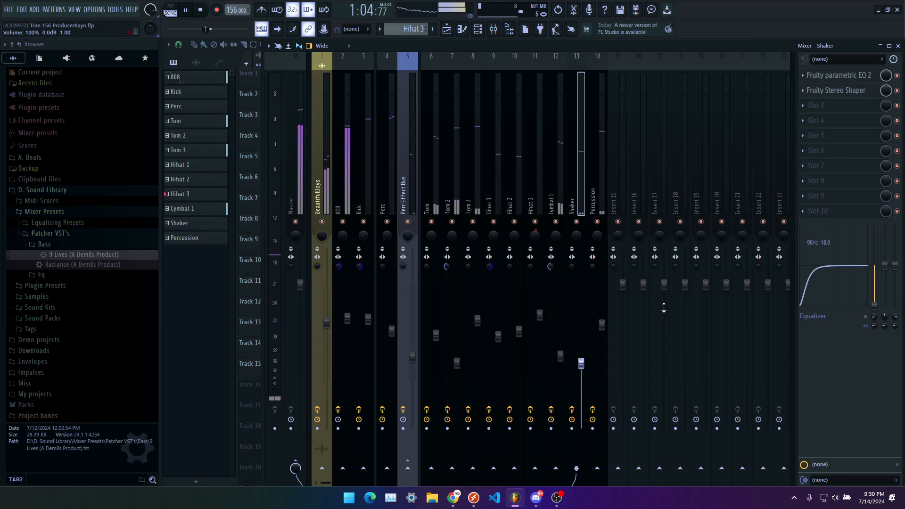
pyautogui.moveTo(581, 363); pyautogui.dragTo(580, 356)
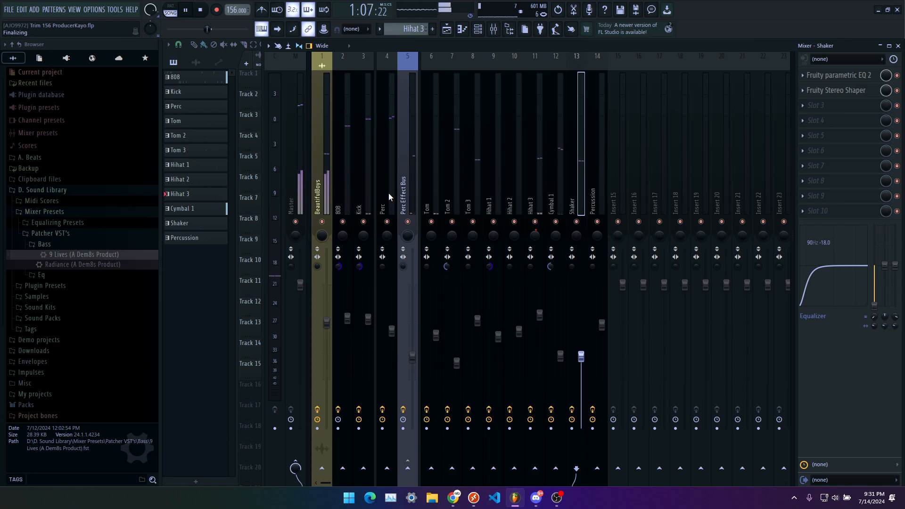
# Step: Lower the Percussion track's volume and inspect the curve of its Fruity parametric EQ 2
pyautogui.click(597, 188)
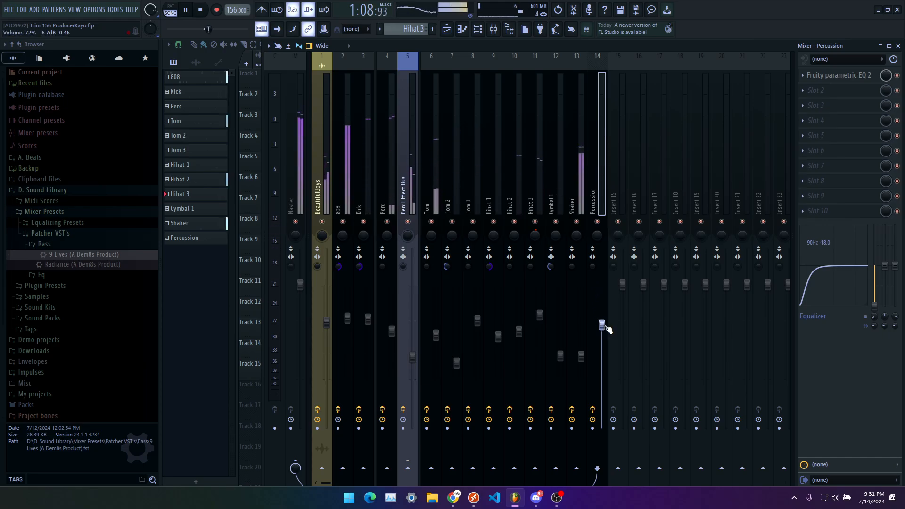
pyautogui.moveTo(601, 324); pyautogui.dragTo(601, 343)
pyautogui.click(858, 76)
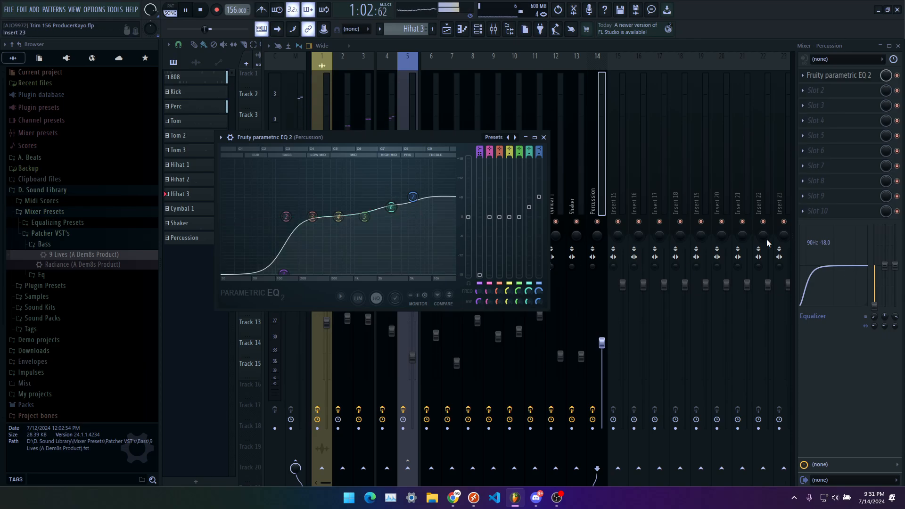
pyautogui.click(544, 137)
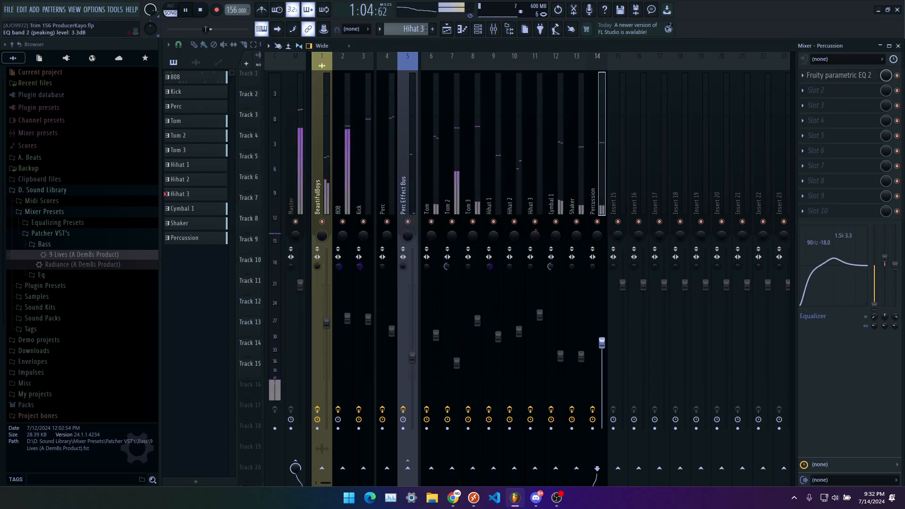
# Step: Boost the Percussion track's mid EQ band to 6.9 at 2.2 kHz and its high band to 5.1 at 8.0 kHz
pyautogui.moveTo(884, 265); pyautogui.dragTo(884, 249)
pyautogui.moveTo(884, 316); pyautogui.dragTo(885, 311)
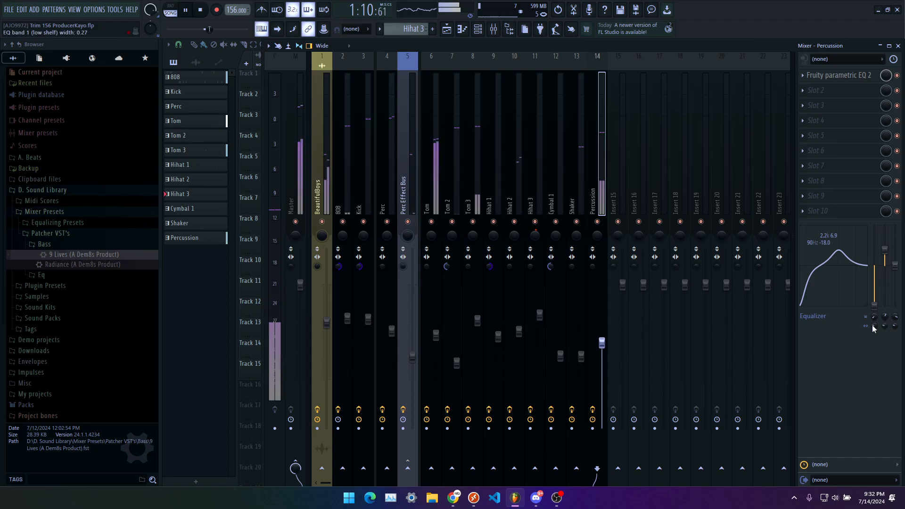
pyautogui.moveTo(895, 266); pyautogui.dragTo(895, 254)
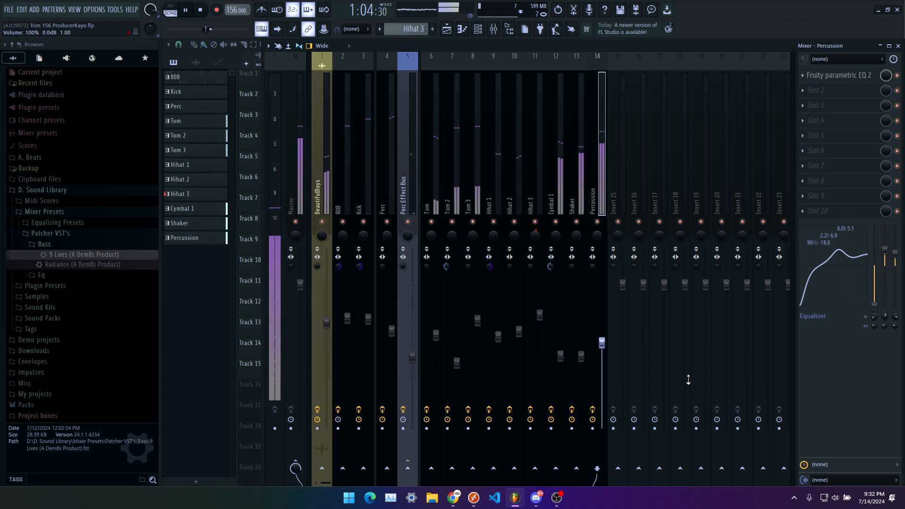
# Step: Lower the Percussion track's volume further to about the same level as Tom 2, and toggle playback
pyautogui.moveTo(601, 343); pyautogui.dragTo(602, 348)
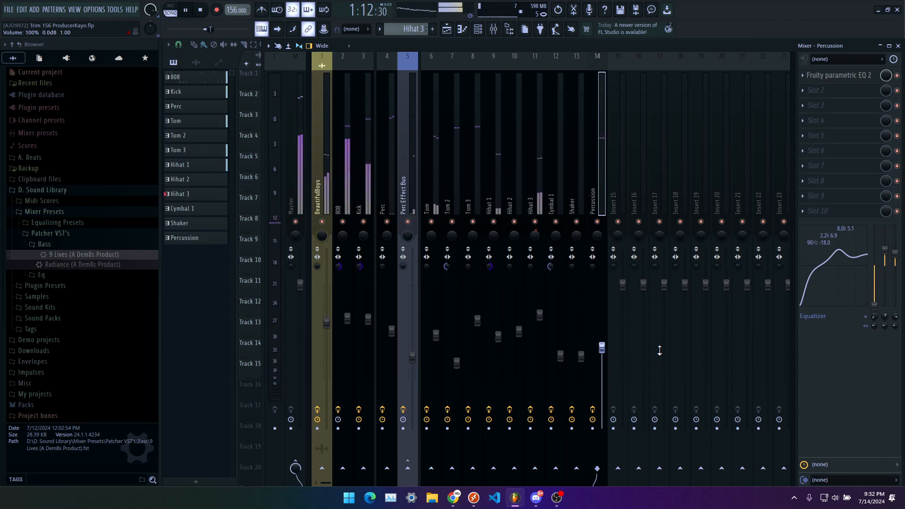
pyautogui.moveTo(602, 357); pyautogui.dragTo(602, 362)
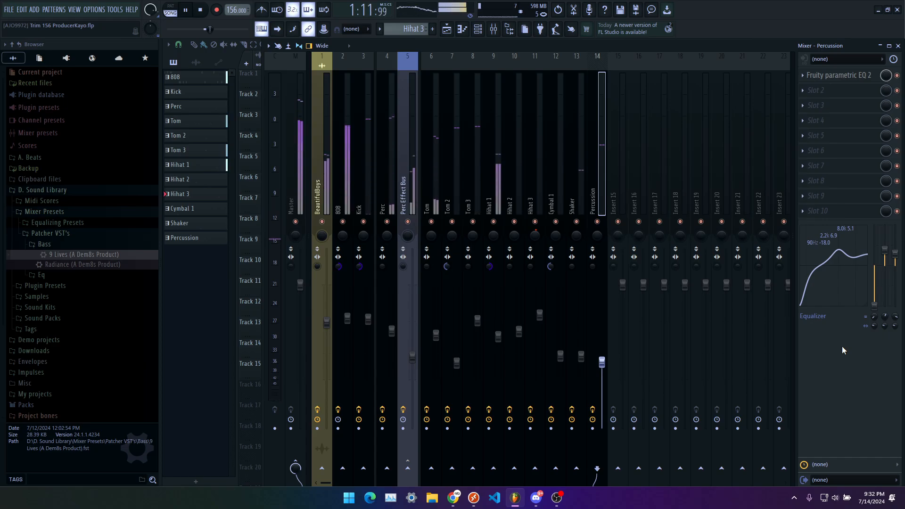
pyautogui.press('space')
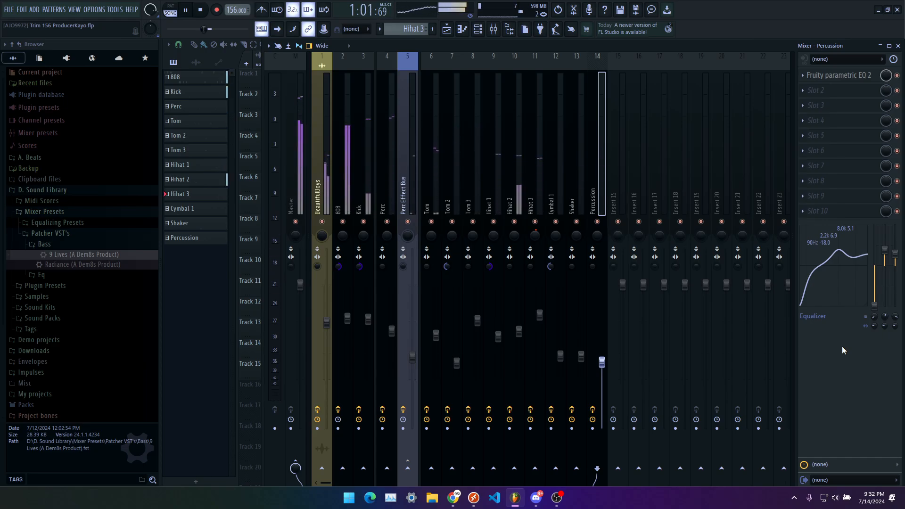